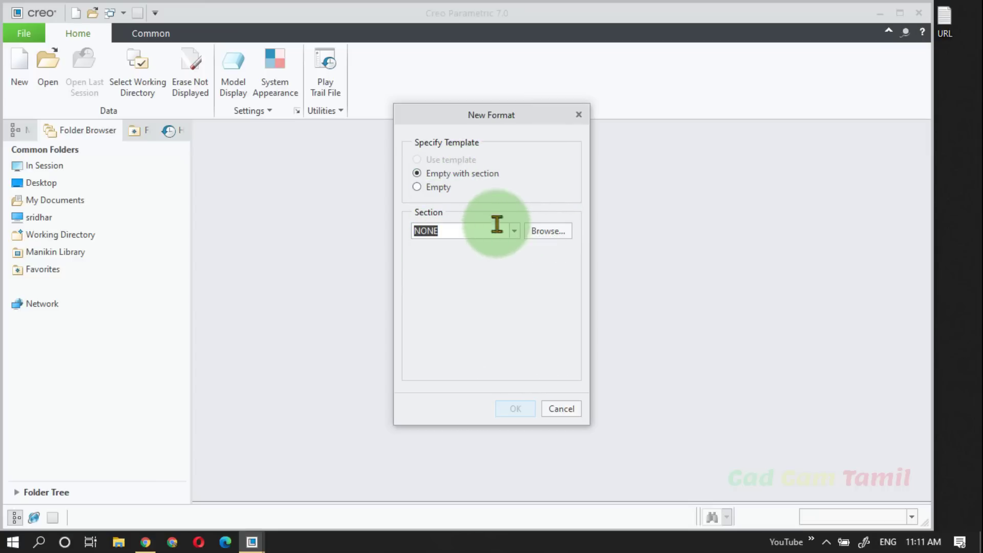
Step: Create an empty format with landscape orientation and standard size A4
{"action": "left_click", "coordinate": [442, 190]}
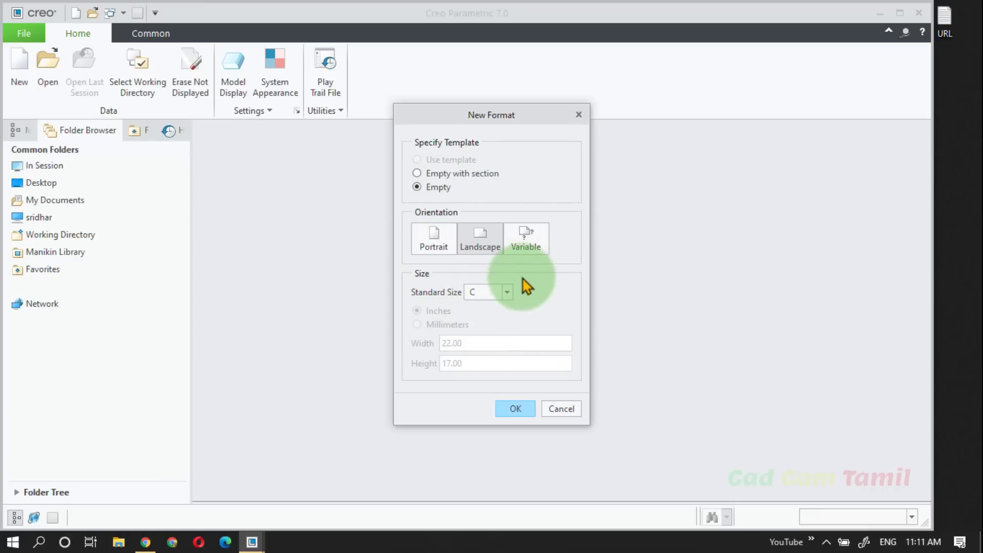
{"action": "left_click", "coordinate": [509, 293]}
{"action": "left_click", "coordinate": [488, 346]}
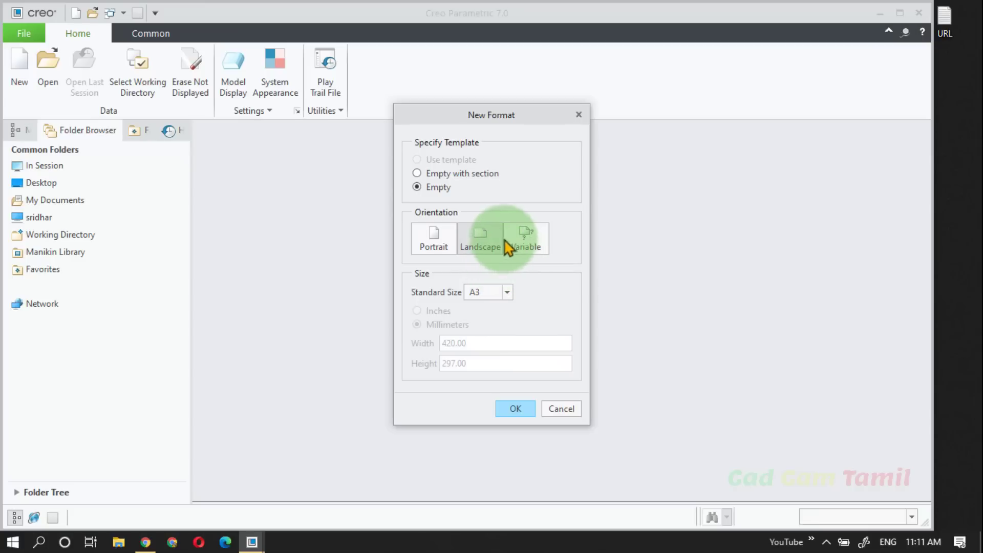
{"action": "left_click", "coordinate": [506, 296]}
{"action": "left_click", "coordinate": [481, 359]}
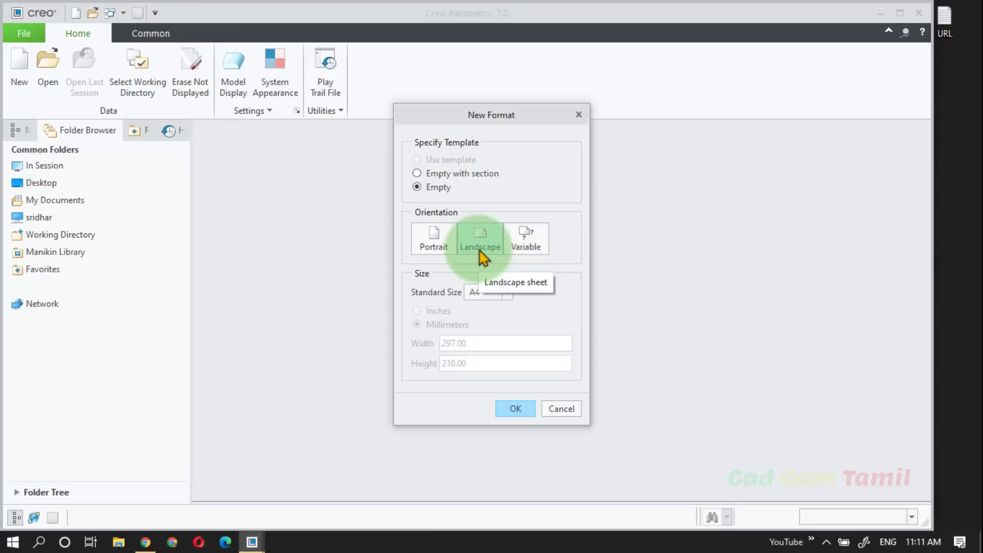
{"action": "left_click", "coordinate": [517, 410]}
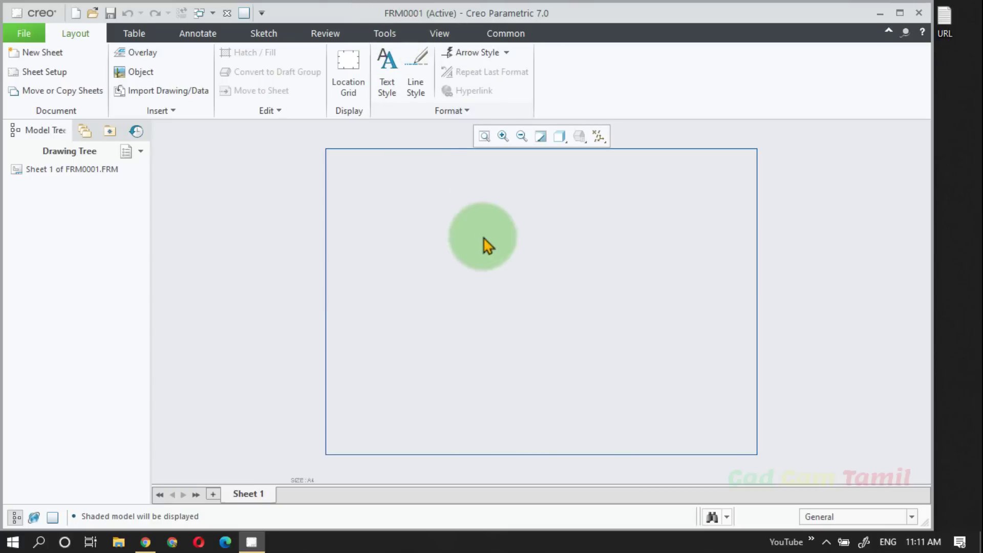
{"action": "scroll", "coordinate": [500, 274], "scroll_direction": "up", "scroll_amount": 1}
{"action": "scroll", "coordinate": [476, 288], "scroll_direction": "down", "scroll_amount": 1}
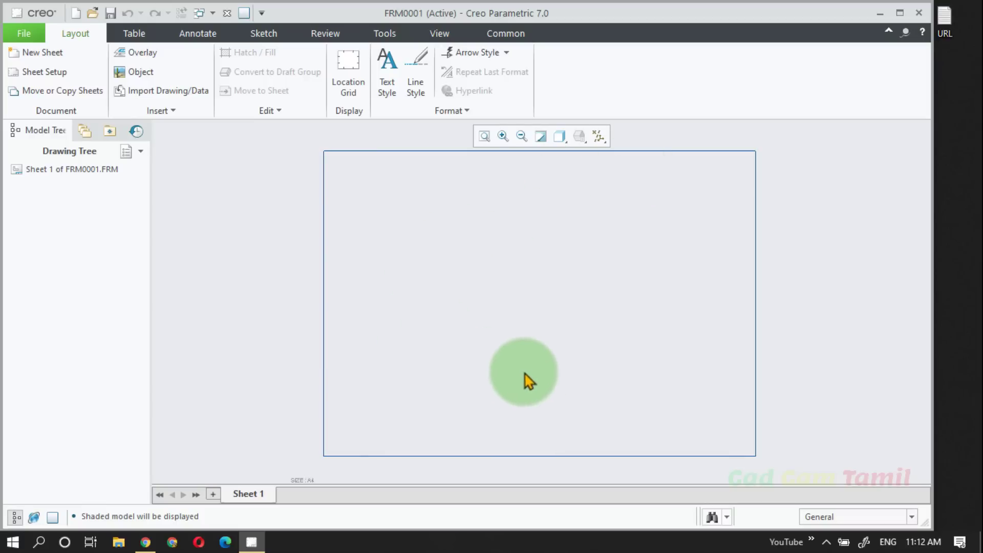
{"action": "left_click", "coordinate": [55, 76]}
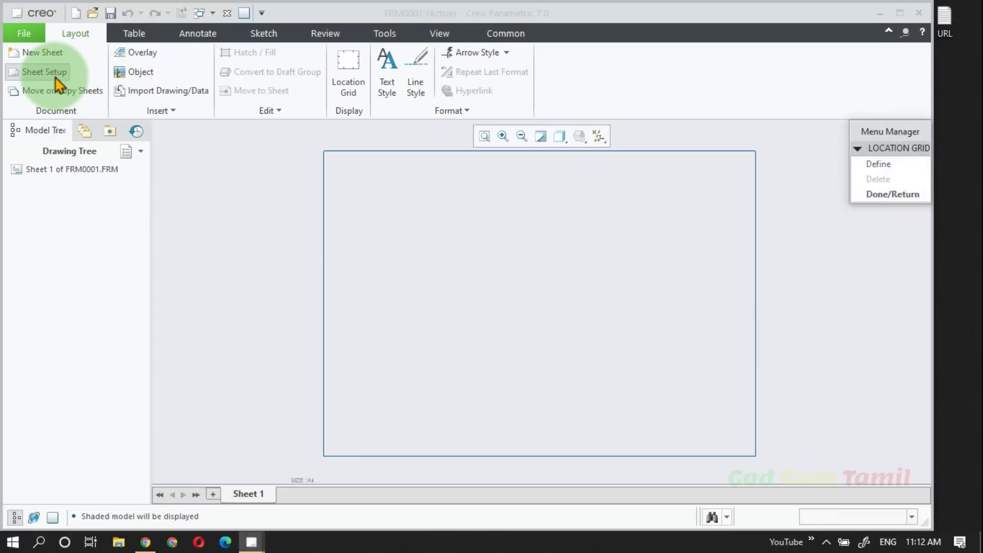
{"action": "left_click", "coordinate": [883, 195]}
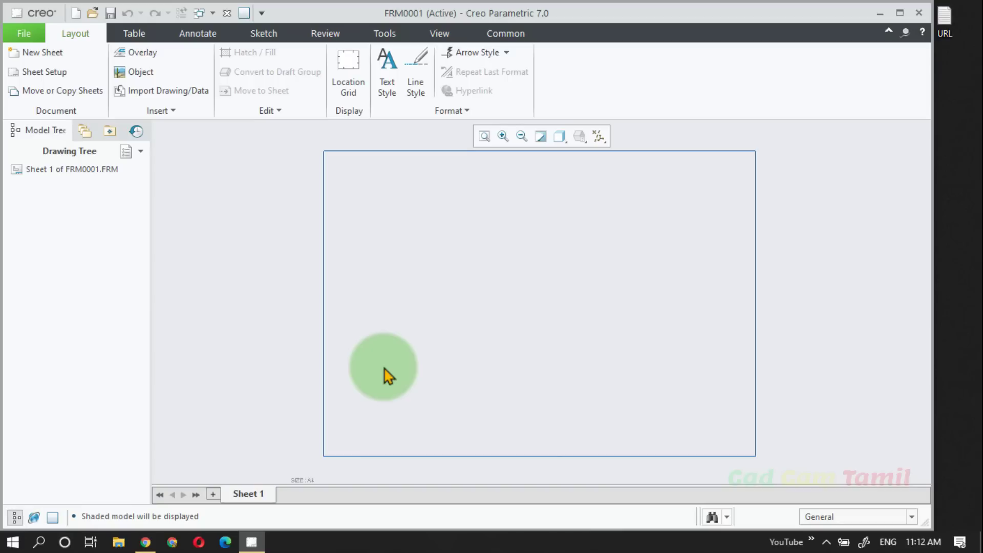
Step: Browse the PTC Creo Class folder for drawing data to import and examine the supported file types, without importing anything
{"action": "left_click", "coordinate": [171, 97]}
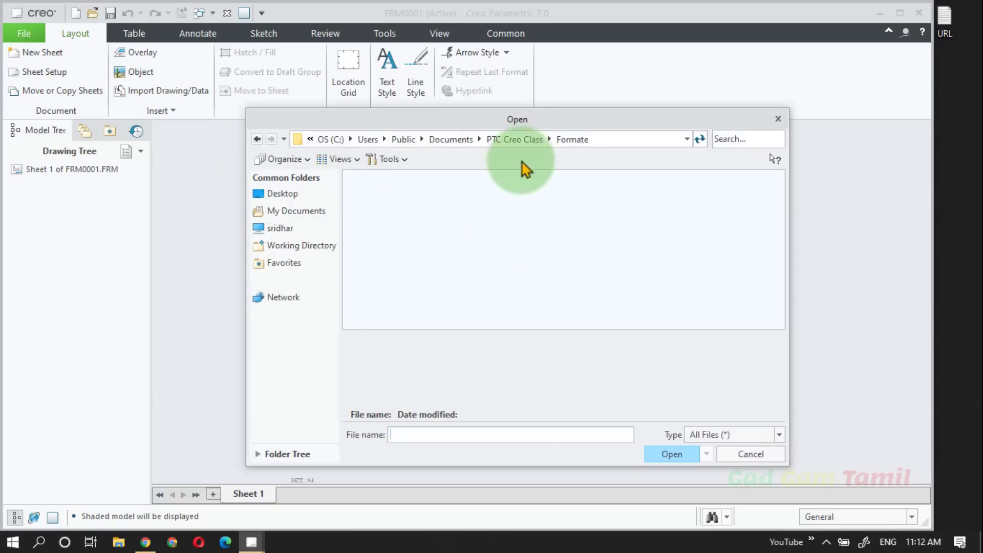
{"action": "left_click", "coordinate": [515, 140]}
{"action": "left_click", "coordinate": [302, 246]}
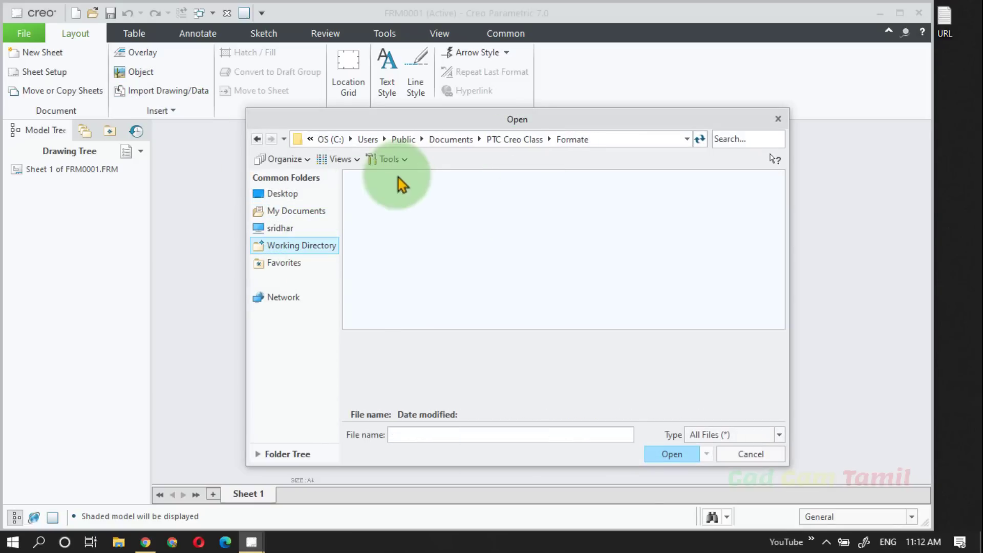
{"action": "left_click", "coordinate": [510, 140]}
{"action": "left_click", "coordinate": [481, 141]}
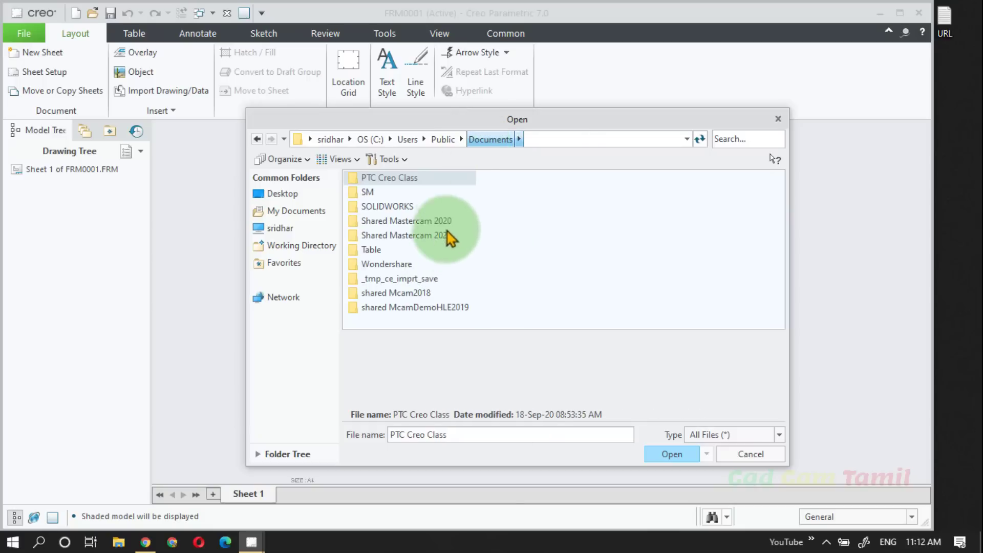
{"action": "double_click", "coordinate": [428, 185]}
{"action": "left_click", "coordinate": [753, 435]}
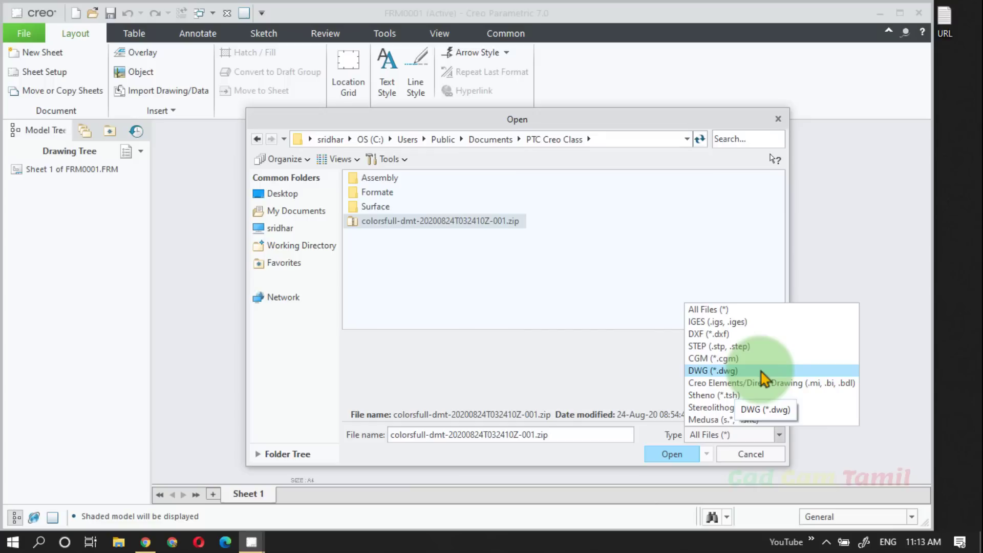
{"action": "left_click", "coordinate": [747, 460]}
{"action": "left_click", "coordinate": [769, 460]}
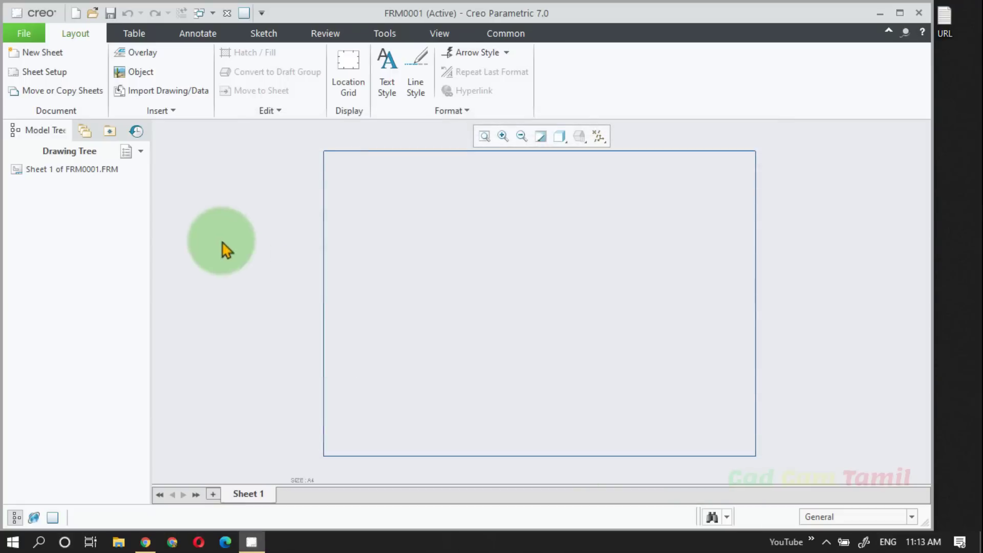
Step: Create a new sketch file named Format
{"action": "left_click", "coordinate": [77, 13]}
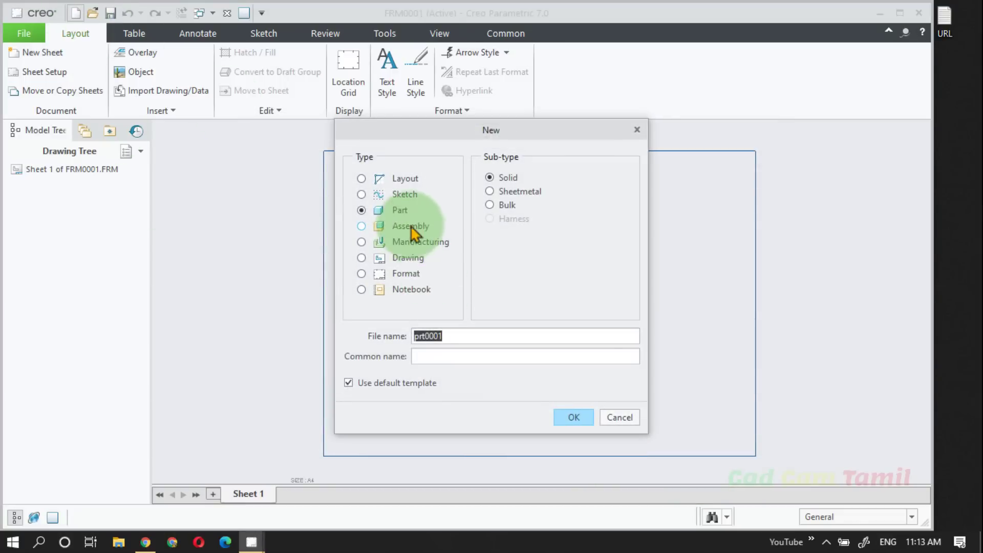
{"action": "left_click", "coordinate": [404, 195]}
{"action": "left_click", "coordinate": [456, 335]}
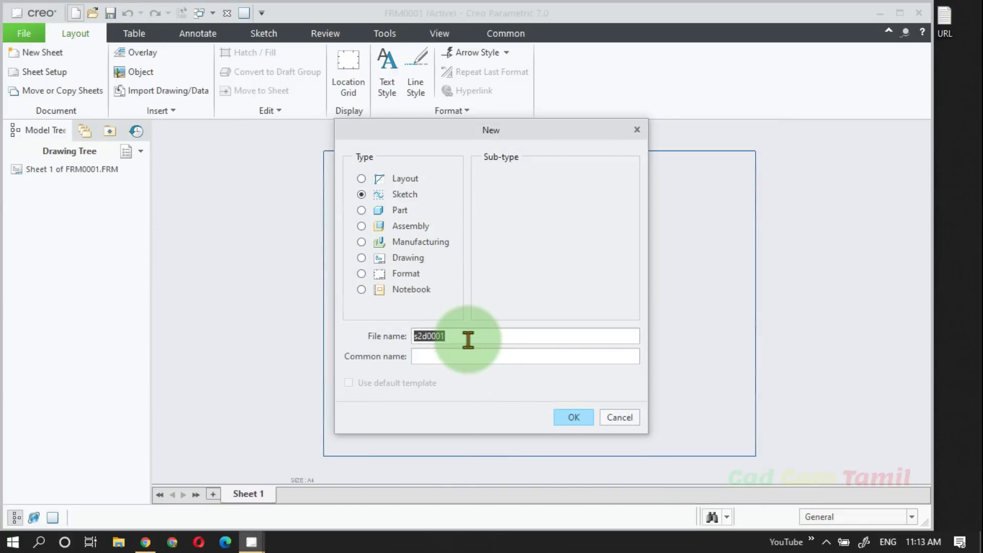
{"action": "type", "text": "Format"}
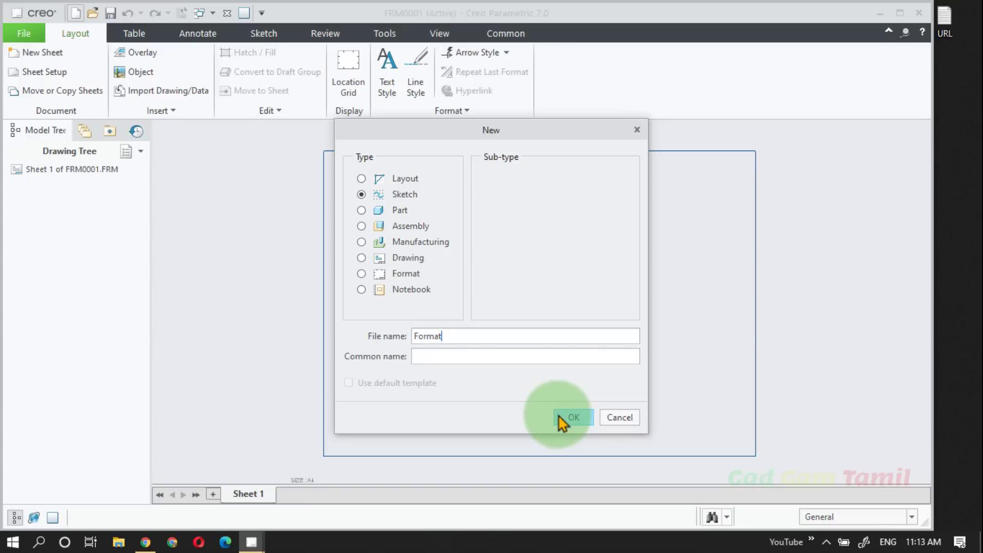
{"action": "left_click", "coordinate": [582, 417]}
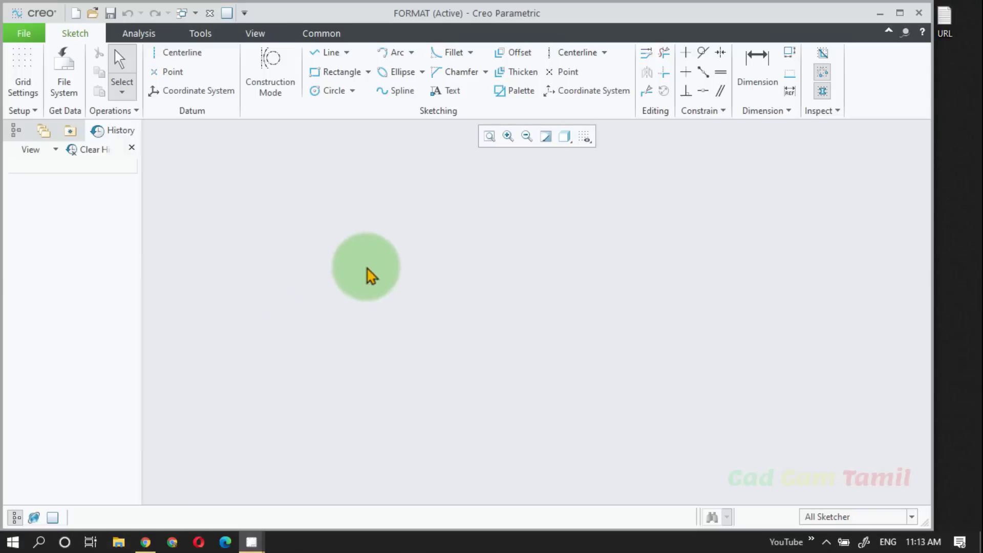
Step: Sketch a corner rectangle about 7.8 wide and 7.2 high in the empty sketch
{"action": "left_click", "coordinate": [332, 73]}
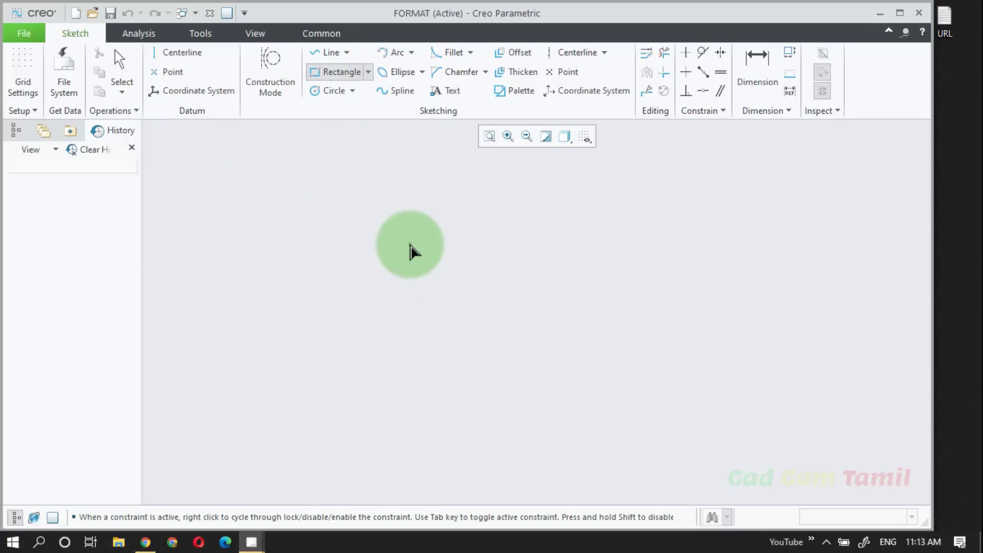
{"action": "left_click", "coordinate": [409, 244]}
{"action": "left_click", "coordinate": [588, 408]}
{"action": "middle_click", "coordinate": [688, 297]}
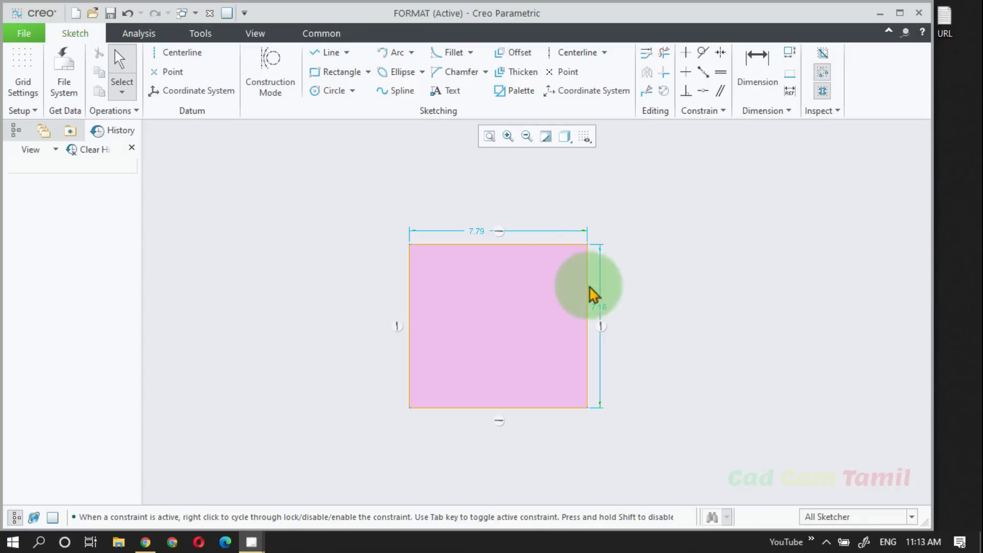
Step: Set the rectangle's width to 210 and its height to 297
{"action": "double_click", "coordinate": [482, 246]}
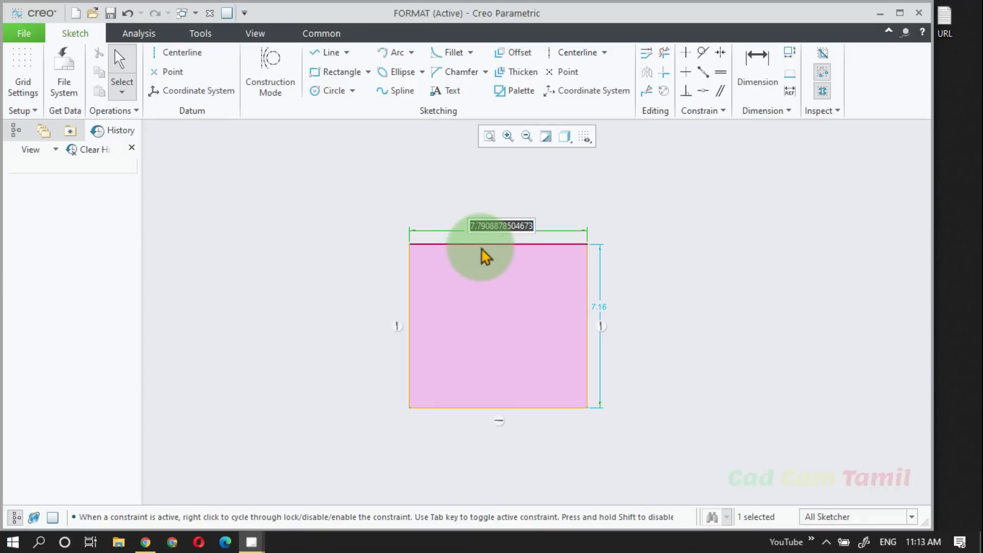
{"action": "type", "text": "210"}
{"action": "key", "text": "Return"}
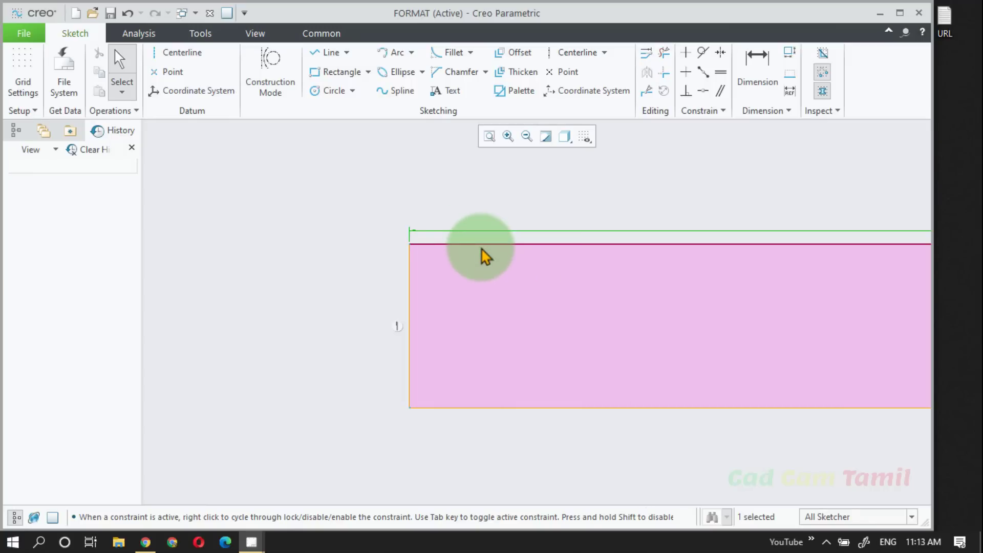
{"action": "scroll", "coordinate": [760, 405], "scroll_direction": "up", "scroll_amount": 1}
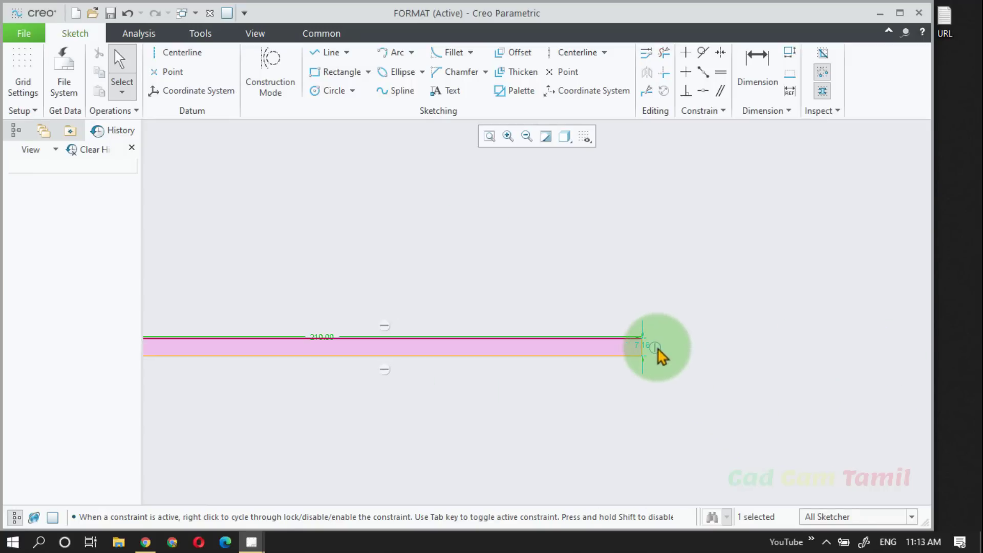
{"action": "double_click", "coordinate": [646, 346]}
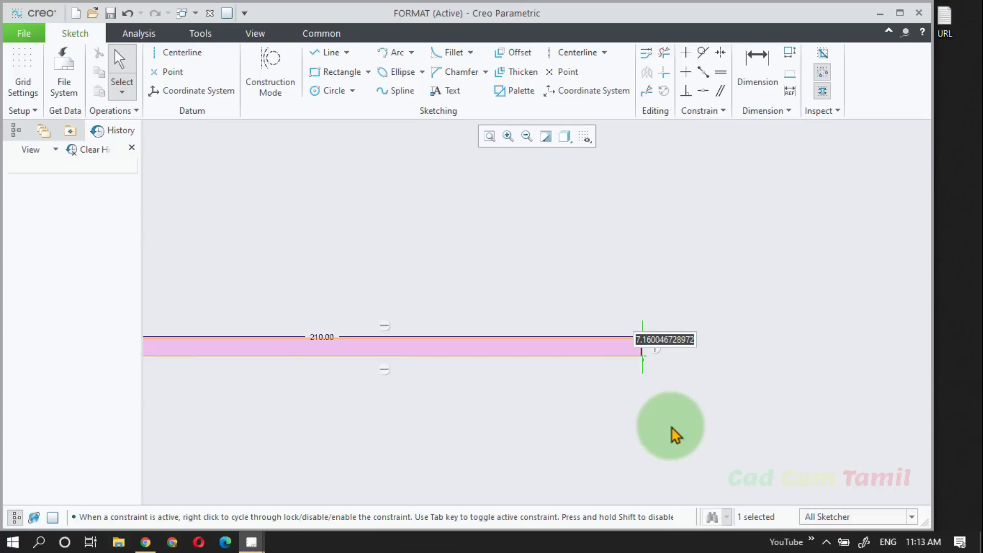
{"action": "type", "text": "297"}
{"action": "key", "text": "Return"}
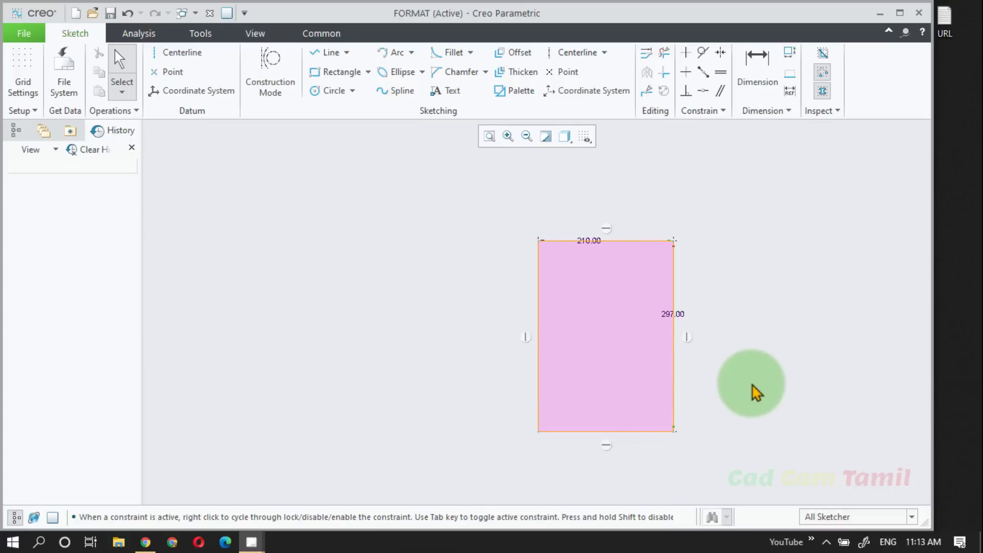
{"action": "scroll", "coordinate": [750, 389], "scroll_direction": "up", "scroll_amount": 2}
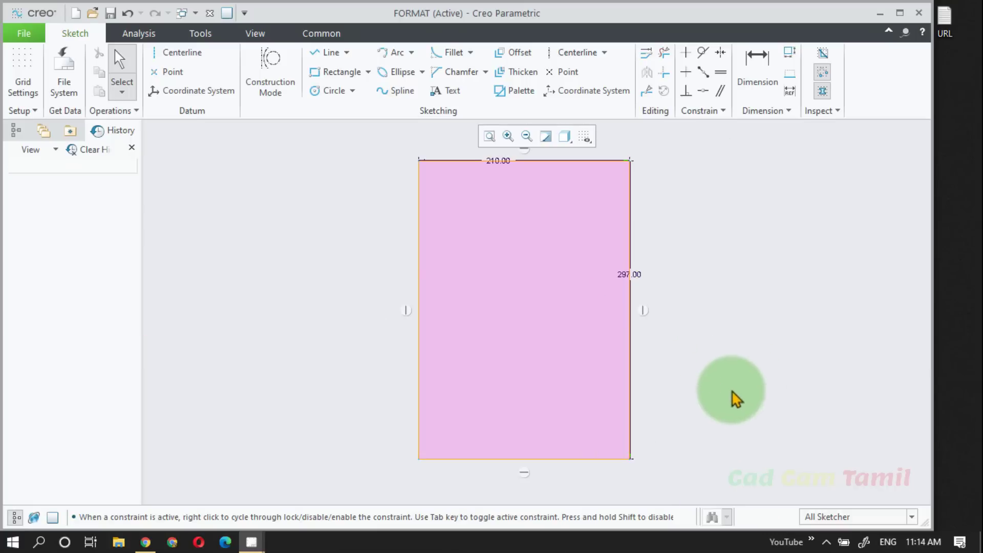
Step: Set the rectangle's height to 210 and its width to 297 for landscape proportions
{"action": "double_click", "coordinate": [625, 280]}
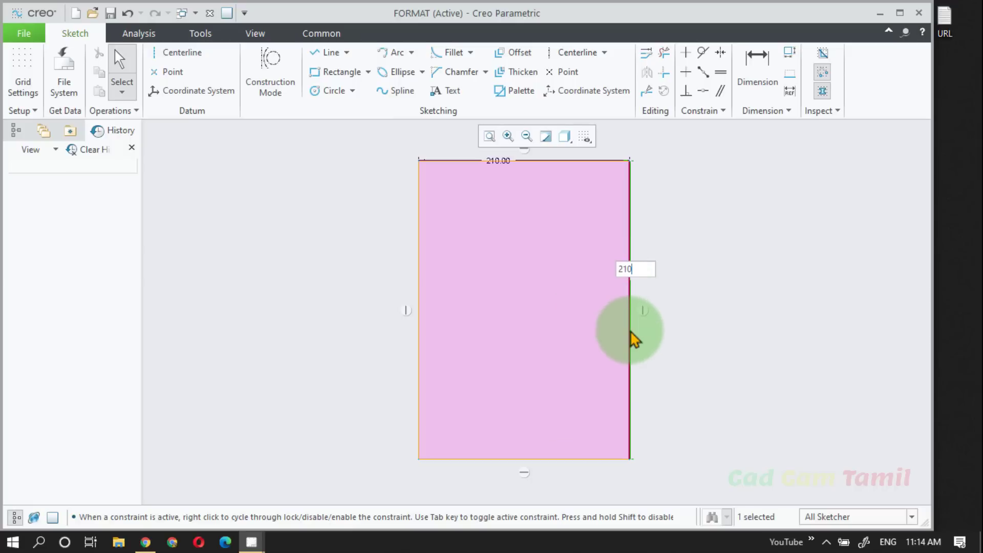
{"action": "key", "text": "Return"}
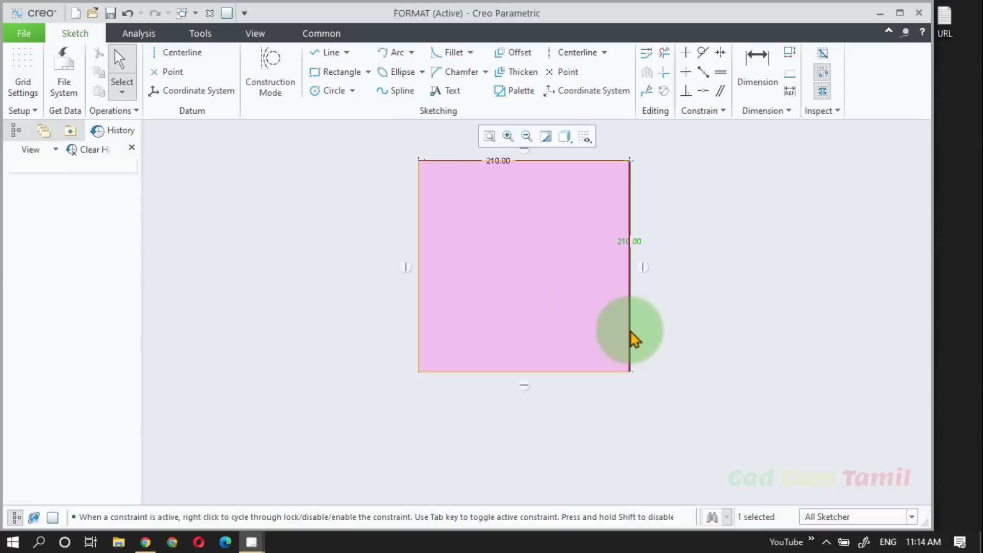
{"action": "double_click", "coordinate": [500, 159]}
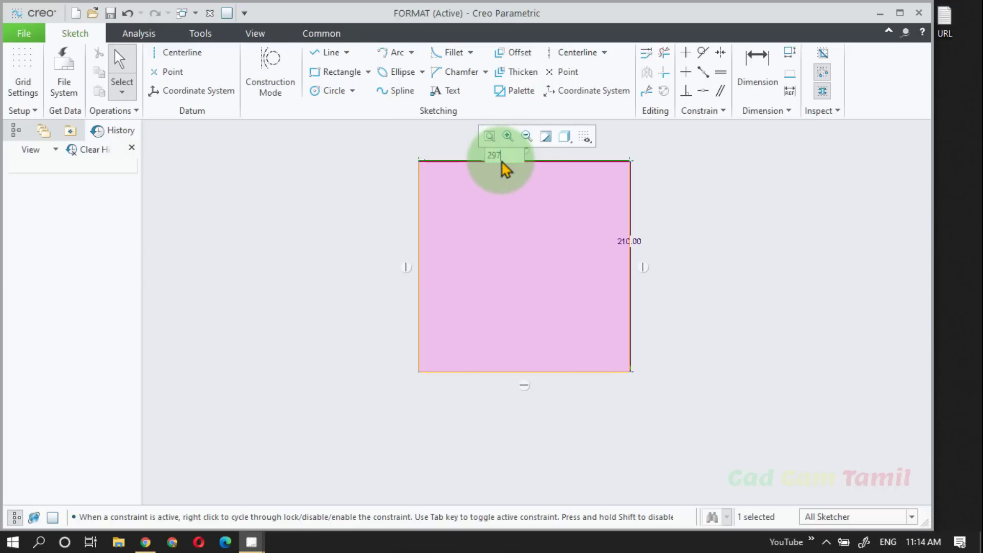
{"action": "type", "text": "297"}
{"action": "key", "text": "Return"}
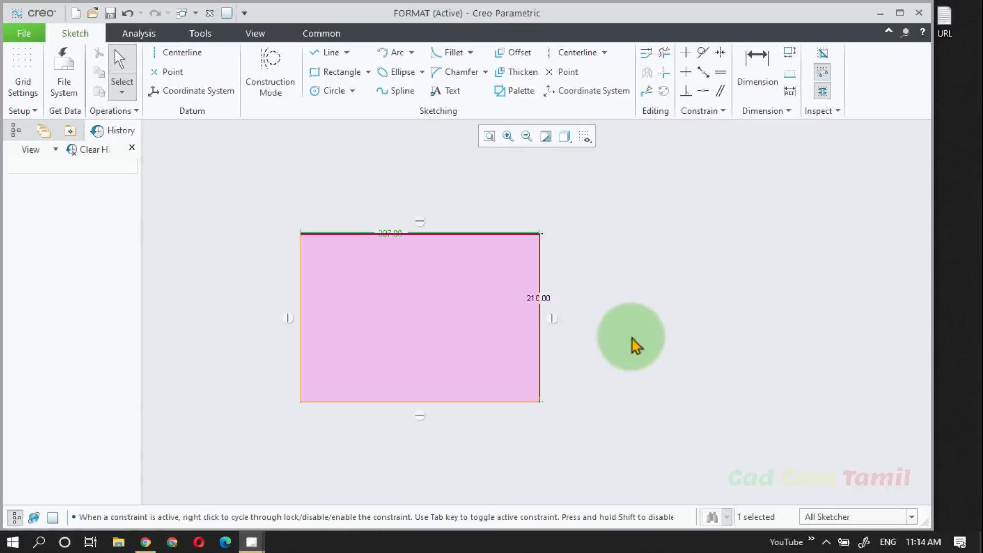
Step: Sketch two adjoining rectangles about 62 high on the border's bottom edge, one from the bottom-right corner to mid-edge, the other about 113 wide beside it
{"action": "left_click", "coordinate": [339, 71]}
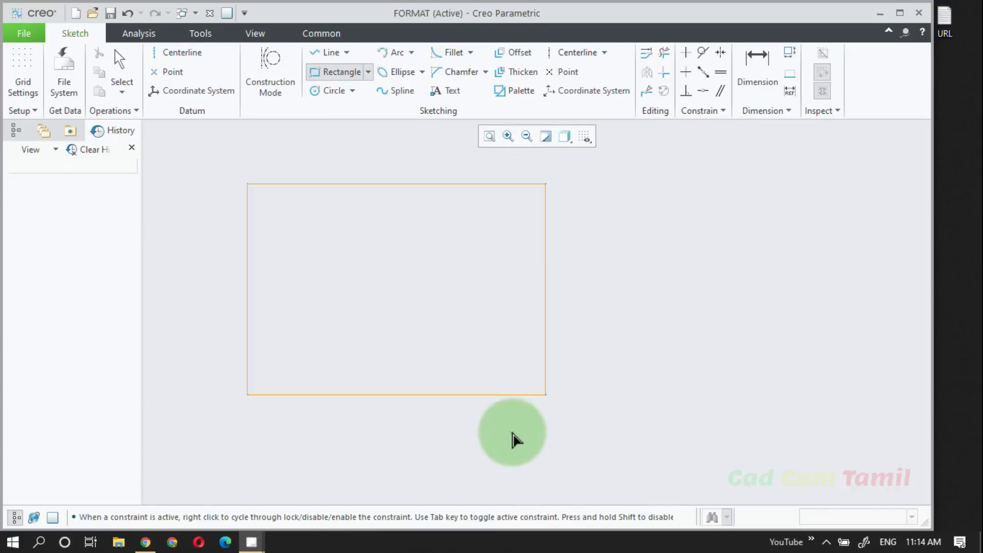
{"action": "left_click", "coordinate": [546, 395]}
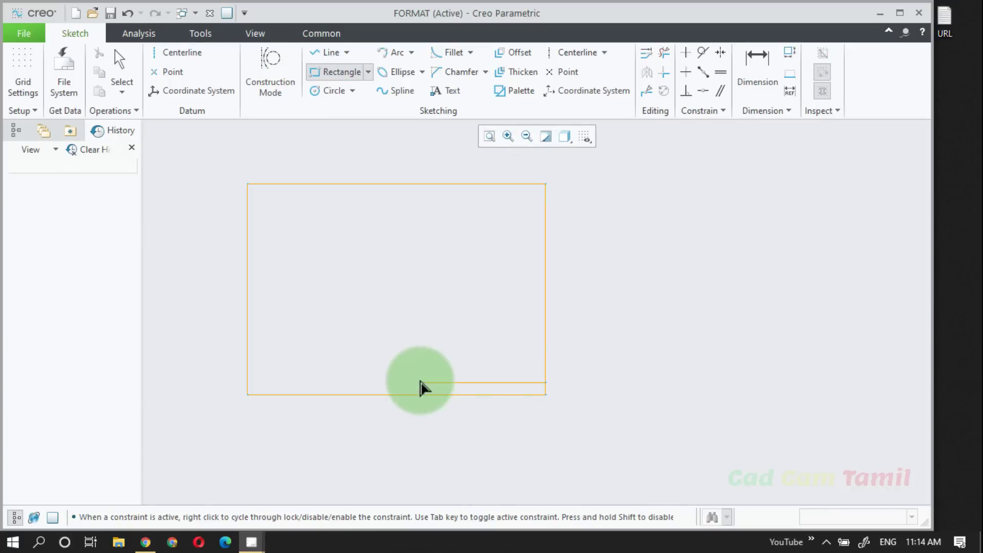
{"action": "left_click", "coordinate": [396, 334]}
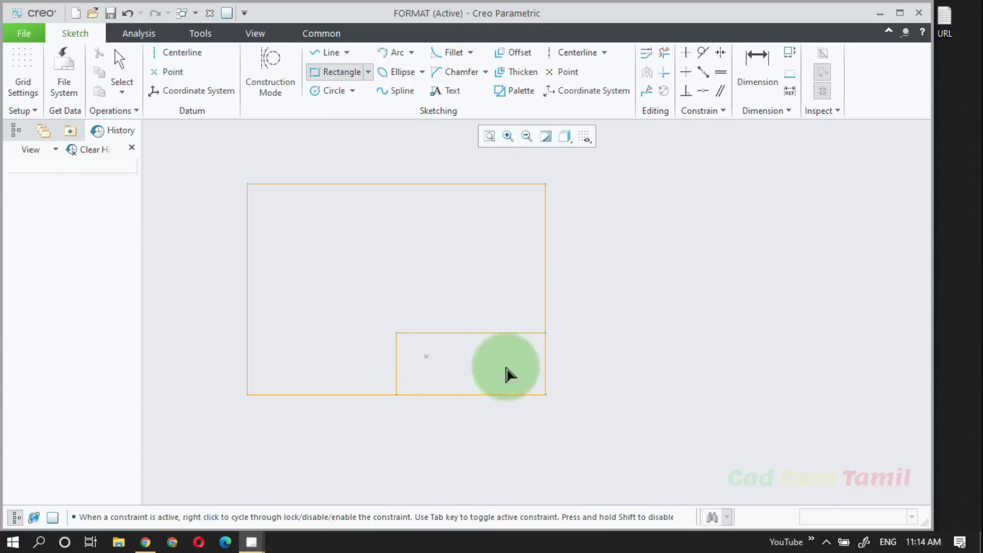
{"action": "left_click", "coordinate": [392, 395]}
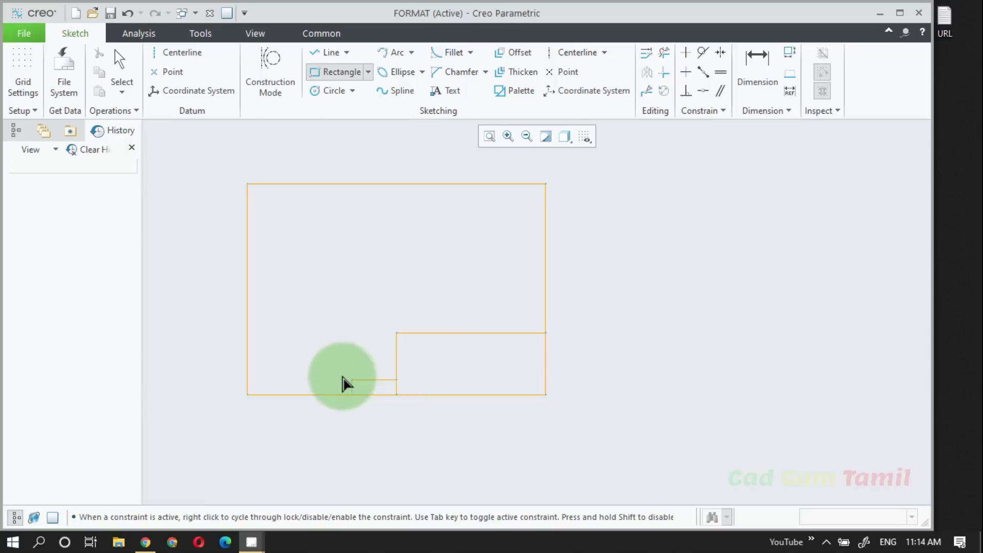
{"action": "left_click", "coordinate": [283, 334]}
{"action": "middle_click", "coordinate": [662, 368]}
Step: Set the height of the two bottom rectangles to 60 and the width of the left one to 100
{"action": "middle_click_drag", "start_coordinate": [394, 380], "coordinate": [534, 389]}
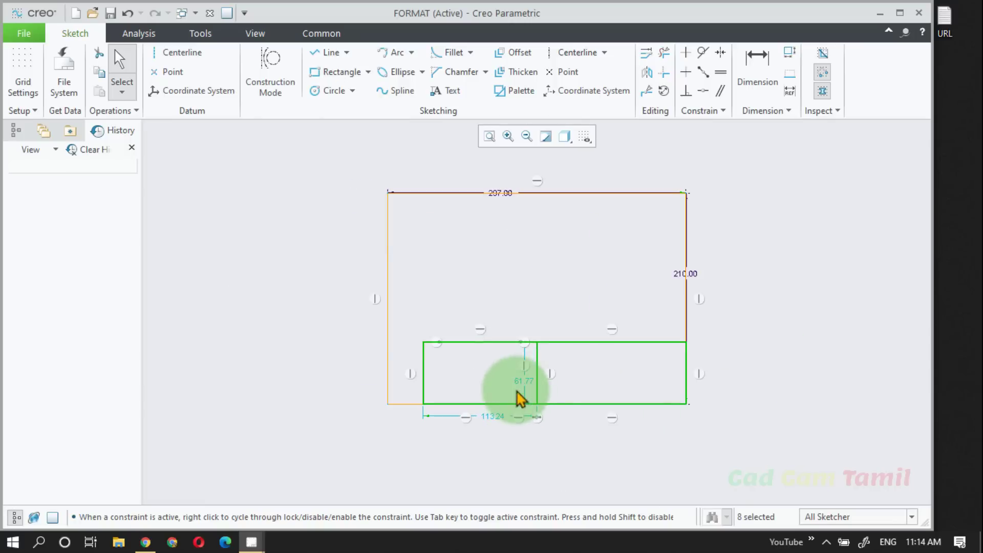
{"action": "double_click", "coordinate": [525, 389]}
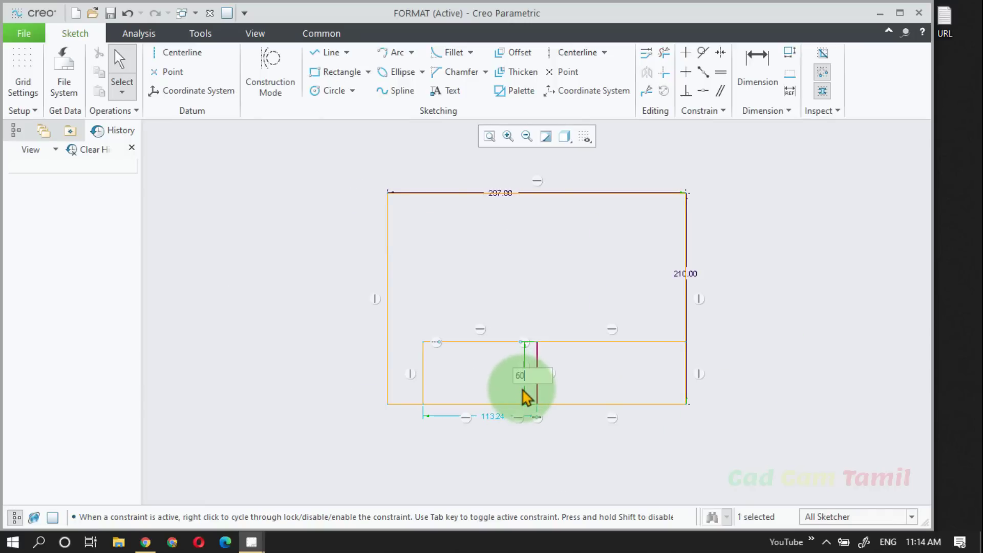
{"action": "type", "text": "60"}
{"action": "key", "text": "Return"}
{"action": "double_click", "coordinate": [494, 418]}
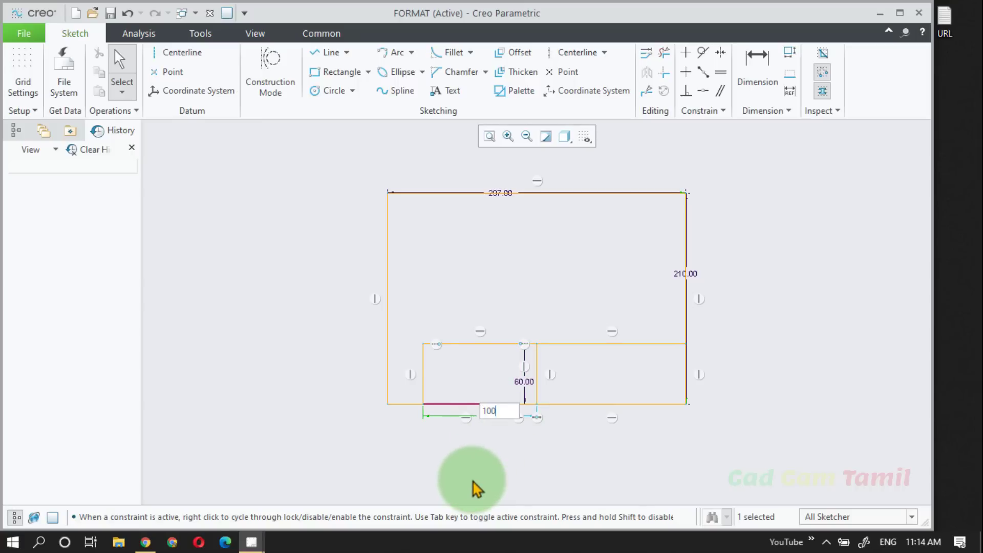
{"action": "left_click", "coordinate": [798, 422]}
{"action": "scroll", "coordinate": [607, 362], "scroll_direction": "down", "scroll_amount": 2}
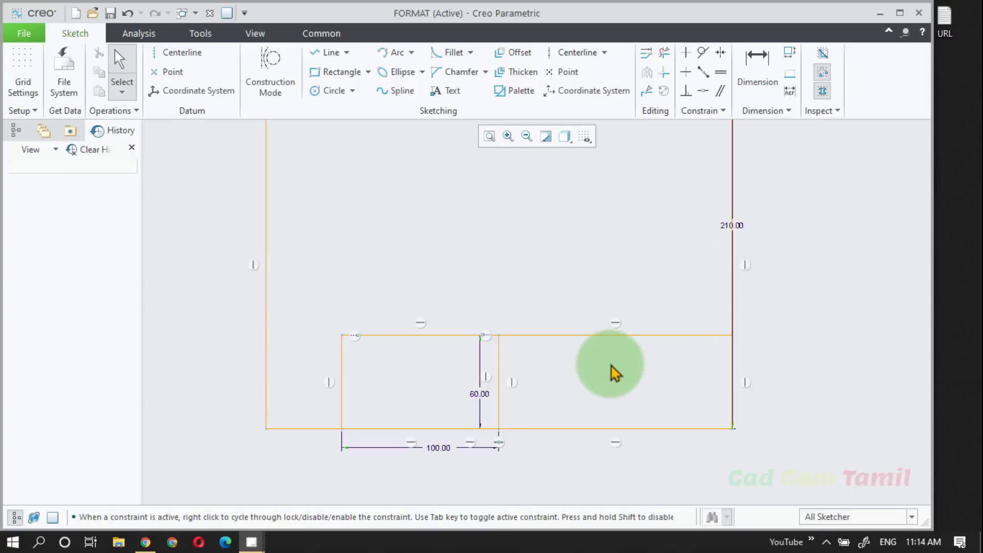
{"action": "scroll", "coordinate": [482, 379], "scroll_direction": "up", "scroll_amount": 2}
{"action": "scroll", "coordinate": [484, 386], "scroll_direction": "down", "scroll_amount": 2}
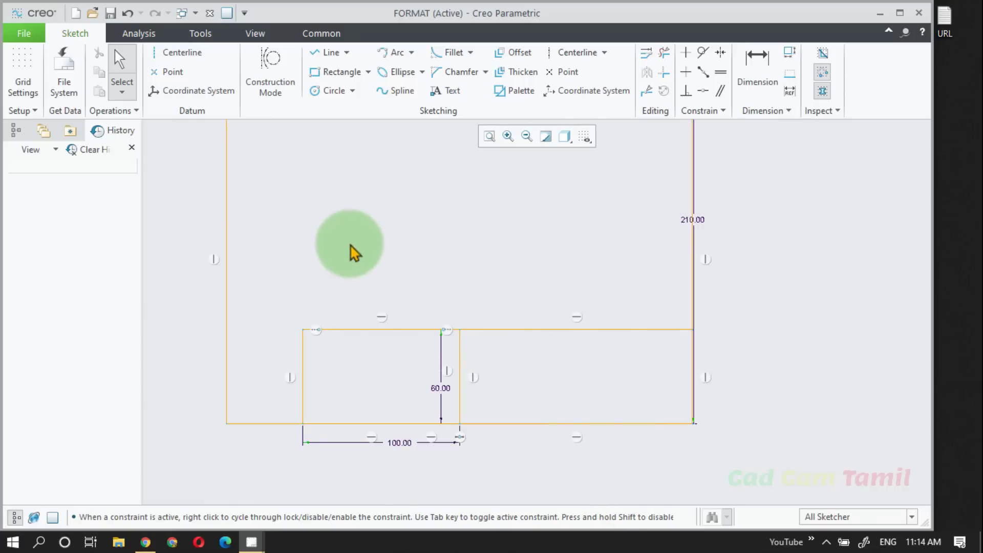
Step: Offset the right title block rectangle's top edge downward by 10, repeating from each new line until five row lines divide the block
{"action": "left_click", "coordinate": [518, 54]}
{"action": "left_click", "coordinate": [609, 331]}
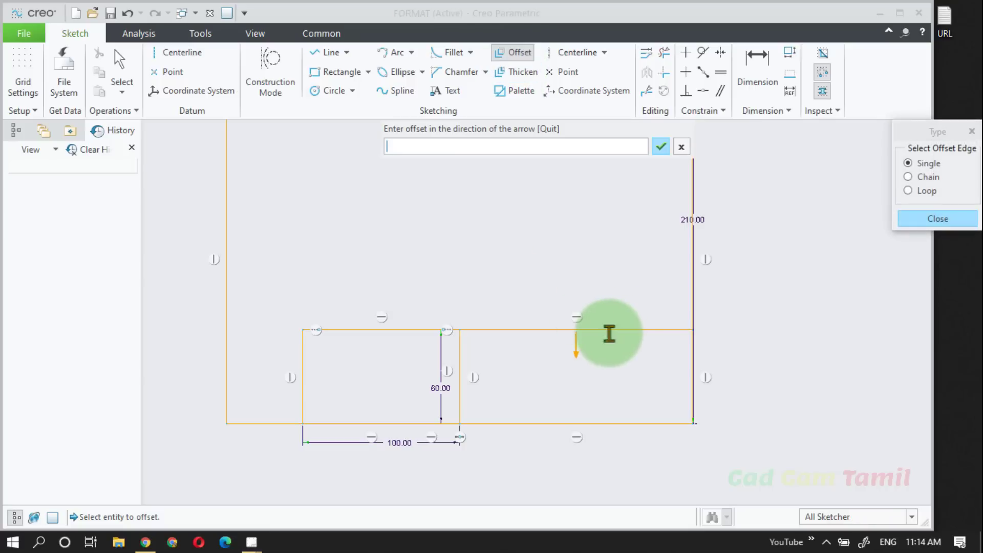
{"action": "type", "text": "10"}
{"action": "key", "text": "Return"}
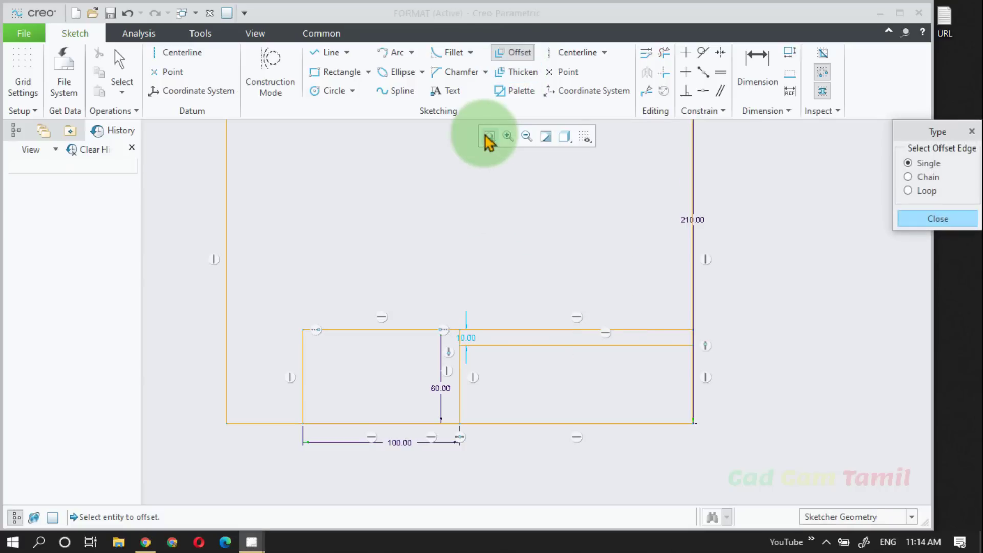
{"action": "left_click", "coordinate": [542, 346]}
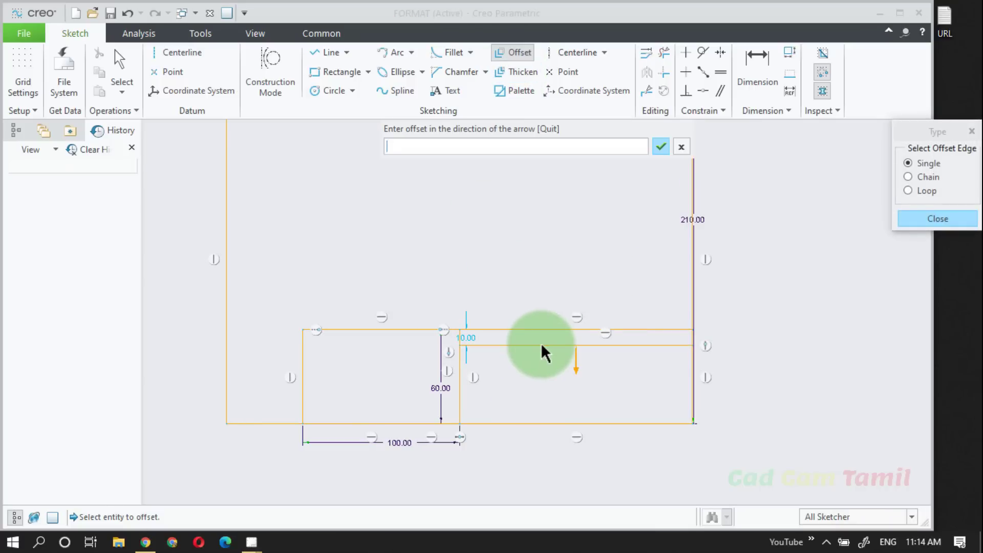
{"action": "type", "text": "10"}
{"action": "key", "text": "Return"}
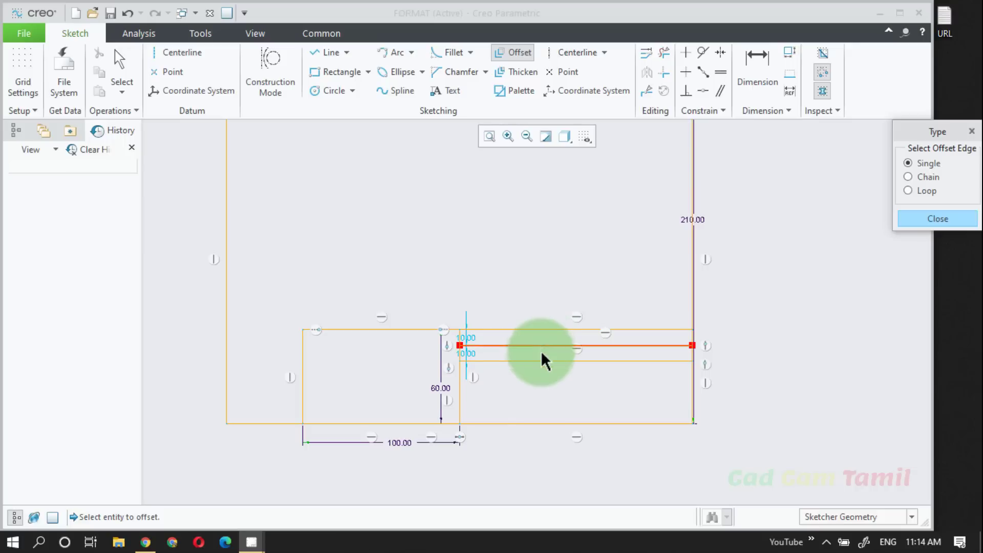
{"action": "left_click", "coordinate": [540, 362]}
{"action": "type", "text": "10"}
{"action": "key", "text": "Return"}
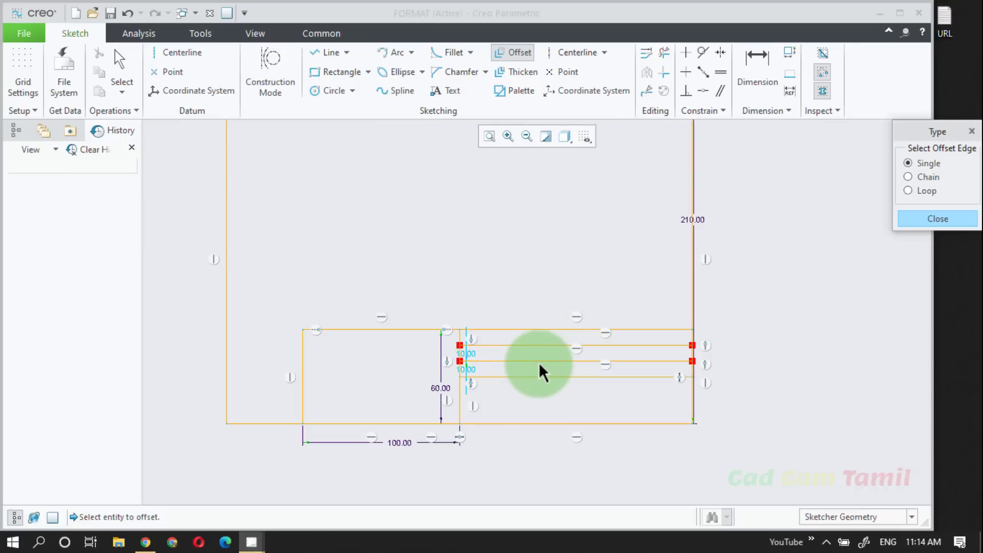
{"action": "left_click", "coordinate": [545, 378]}
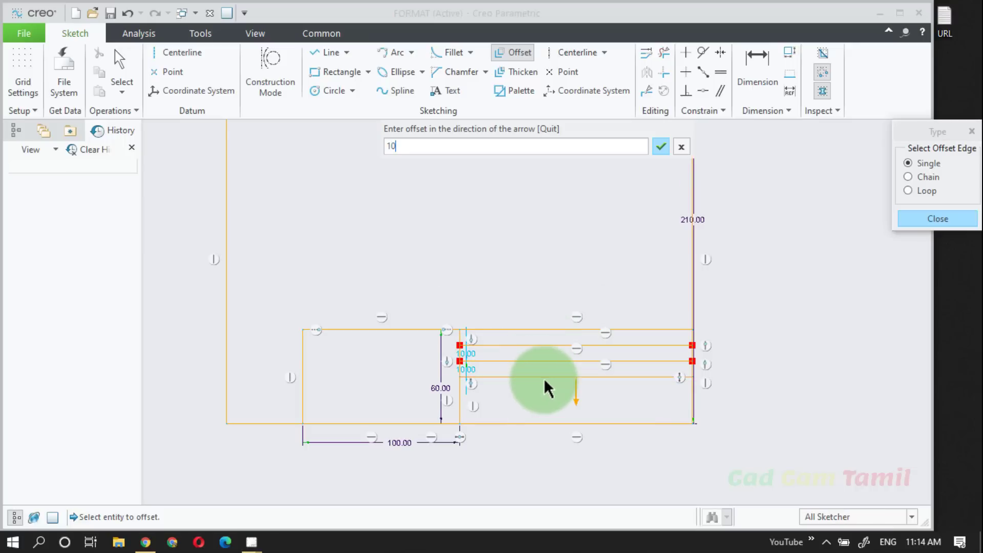
{"action": "type", "text": "10"}
{"action": "key", "text": "Return"}
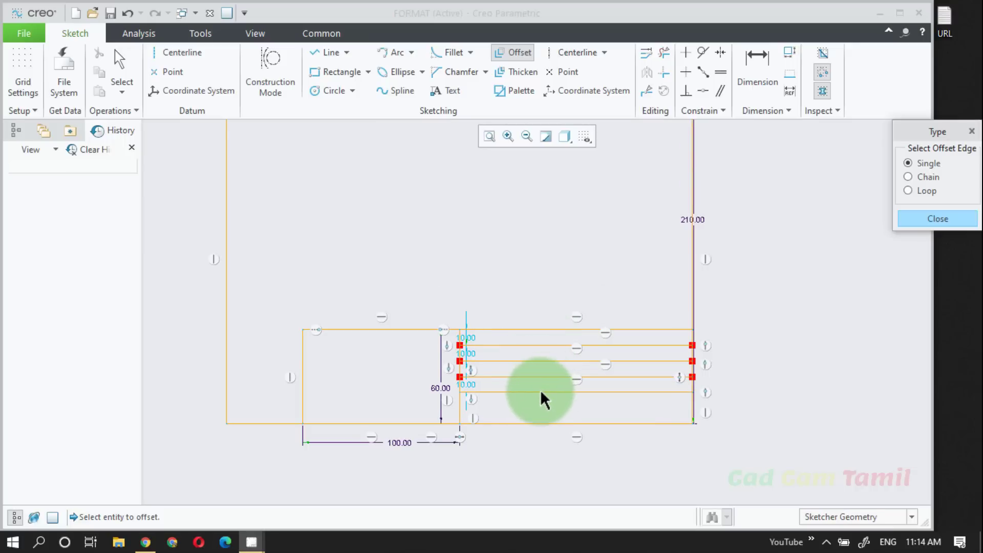
{"action": "left_click", "coordinate": [543, 394]}
{"action": "key", "text": "Return"}
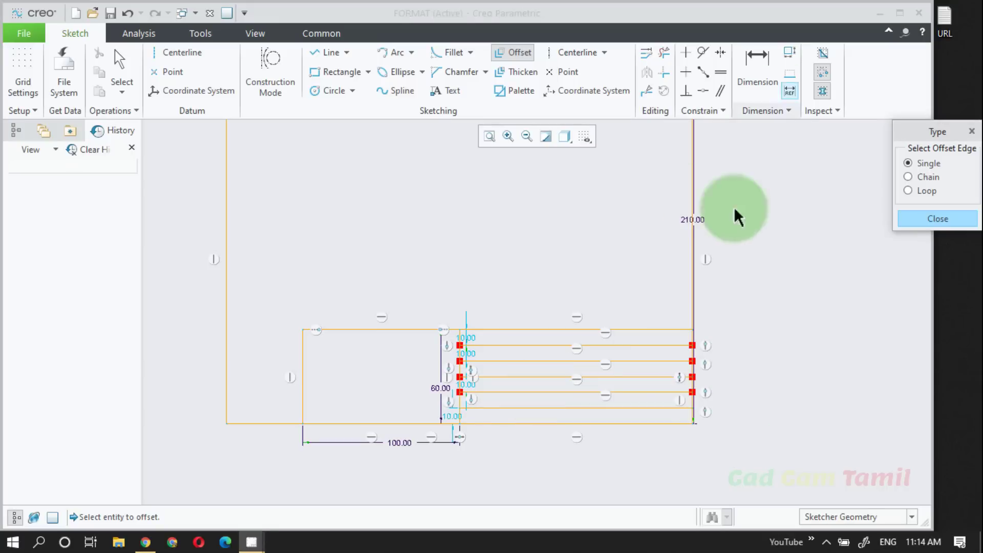
{"action": "left_click", "coordinate": [937, 219]}
Step: Draw a vertical line from the midpoint of the right block's bottom edge up to the second row line from the top
{"action": "scroll", "coordinate": [576, 397], "scroll_direction": "up", "scroll_amount": 3}
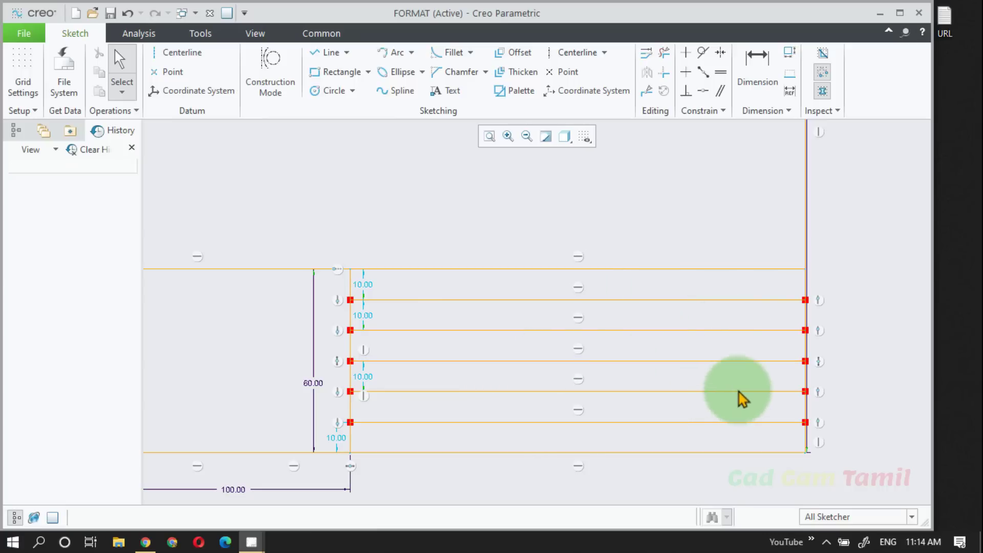
{"action": "scroll", "coordinate": [750, 393], "scroll_direction": "down", "scroll_amount": 1}
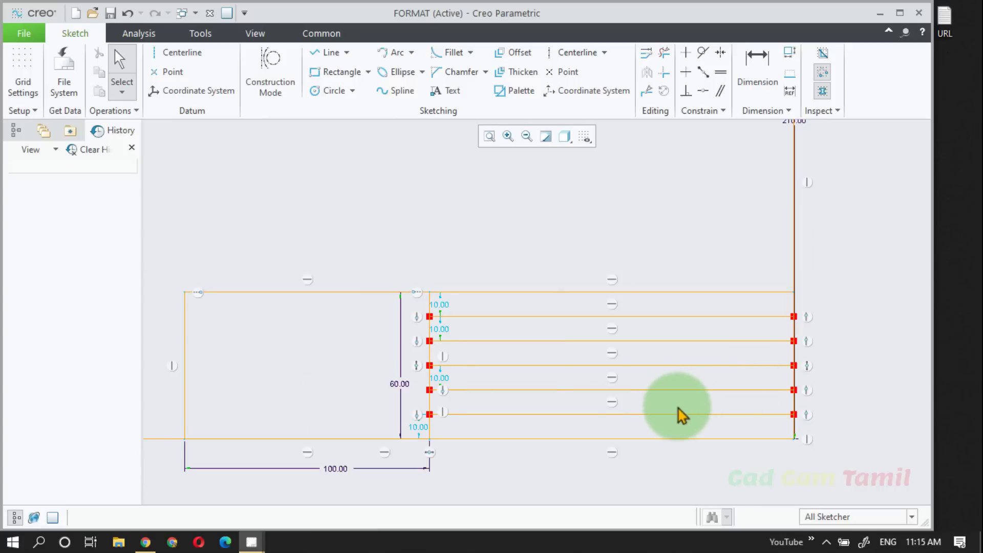
{"action": "left_click", "coordinate": [342, 56]}
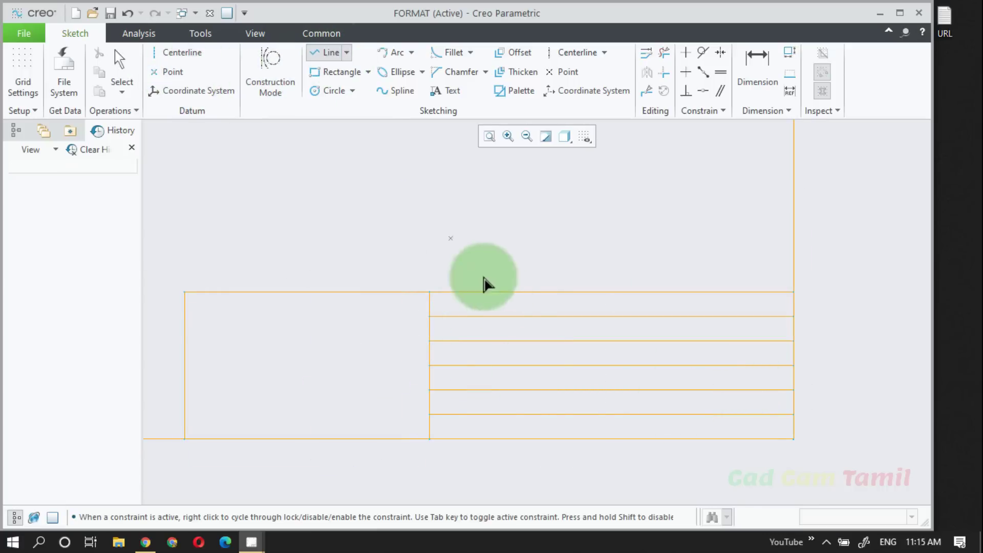
{"action": "left_click", "coordinate": [611, 439]}
{"action": "left_click", "coordinate": [613, 342]}
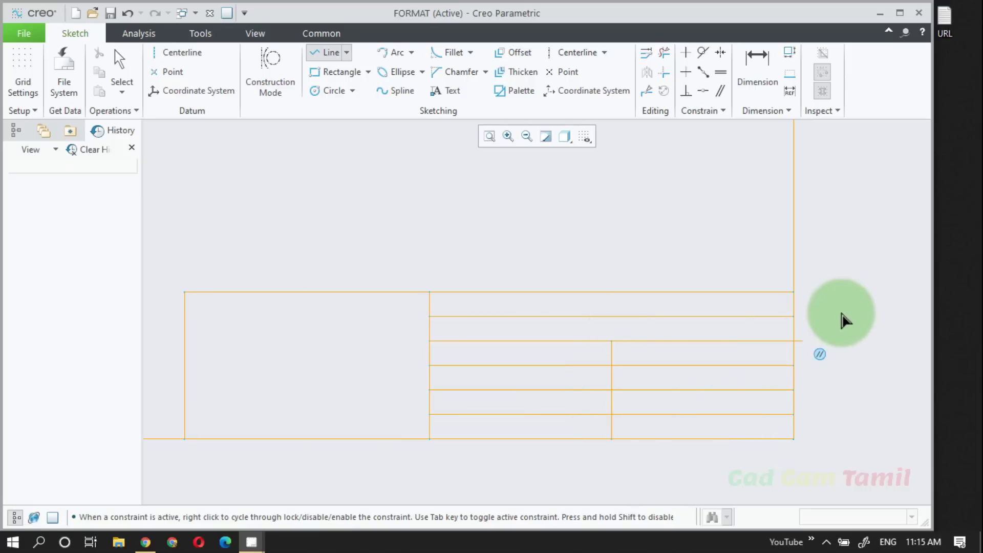
{"action": "middle_click", "coordinate": [844, 313]}
{"action": "left_click", "coordinate": [852, 310]}
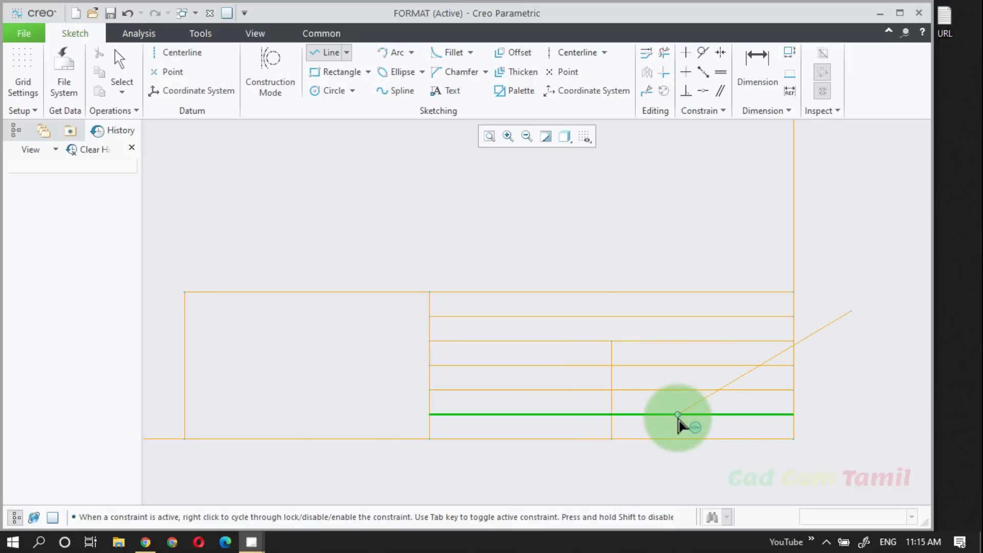
{"action": "middle_click", "coordinate": [853, 315]}
{"action": "middle_click", "coordinate": [853, 311]}
Step: Trim away the two lowest row lines on the right side of the vertical divider to leave one tall cell
{"action": "left_click", "coordinate": [664, 54]}
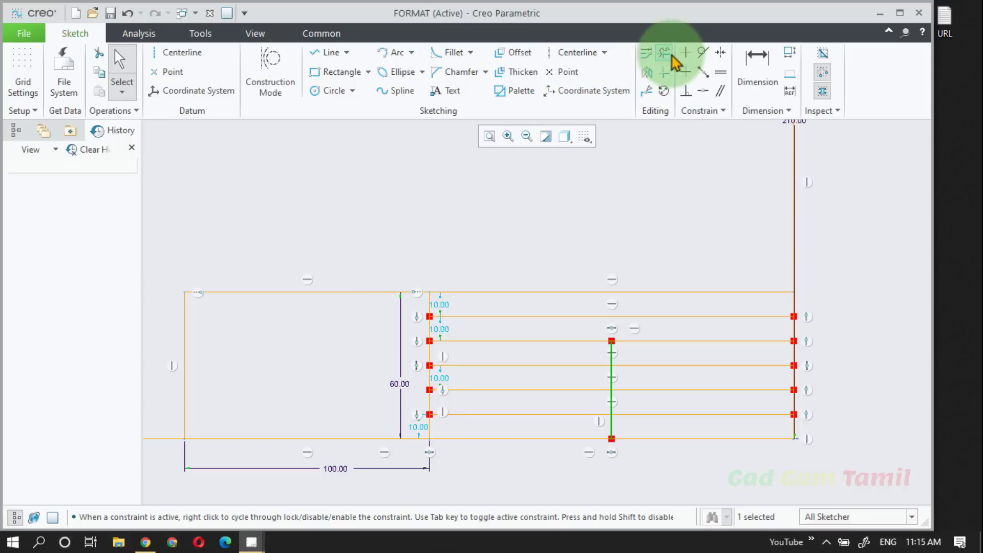
{"action": "left_click_drag", "start_coordinate": [693, 429], "coordinate": [684, 380]}
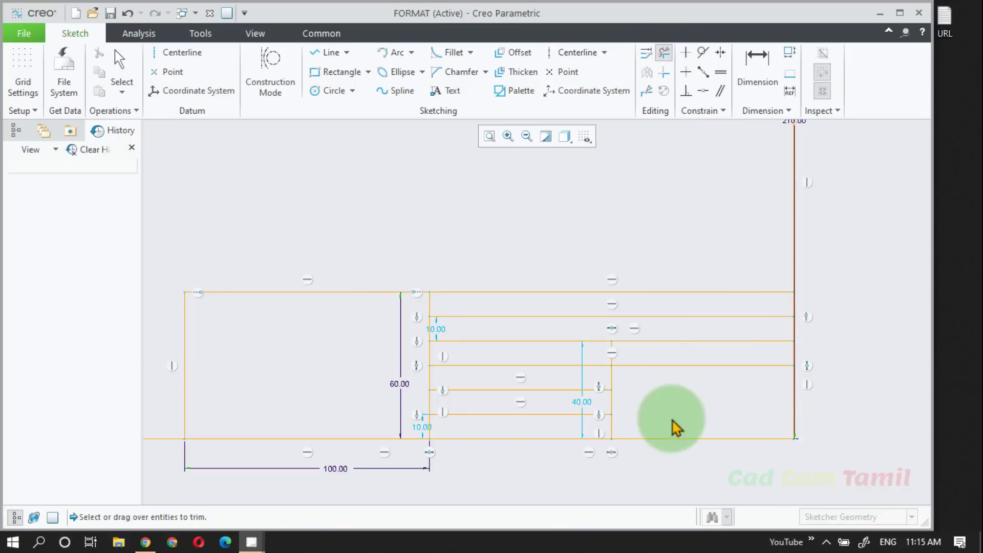
{"action": "middle_click", "coordinate": [858, 320]}
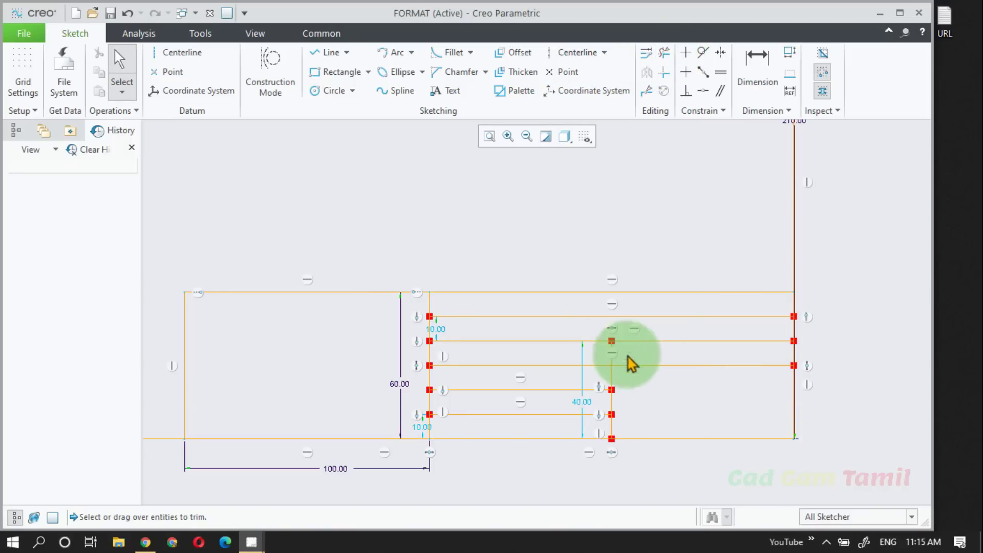
Step: Sketch a circle about 17 in diameter in the left half of the tall bottom-right cell, about 18 from the vertical divider
{"action": "left_click", "coordinate": [330, 91]}
{"action": "left_click", "coordinate": [656, 402]}
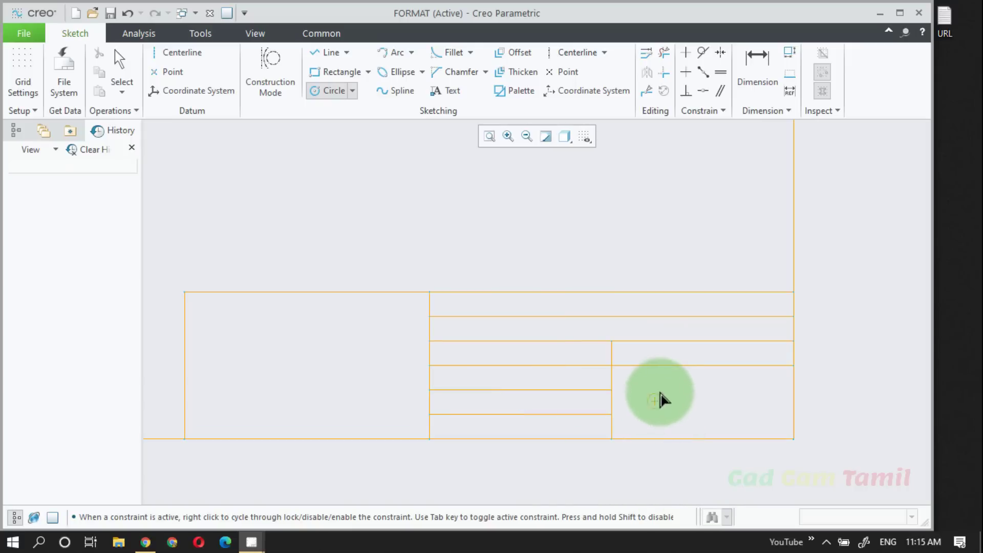
{"action": "left_click", "coordinate": [672, 387]}
Step: Sketch a closed trapezoid beside the small circle, about 6 high at its left end and about 15 high at its right end
{"action": "scroll", "coordinate": [558, 416], "scroll_direction": "up", "scroll_amount": 1}
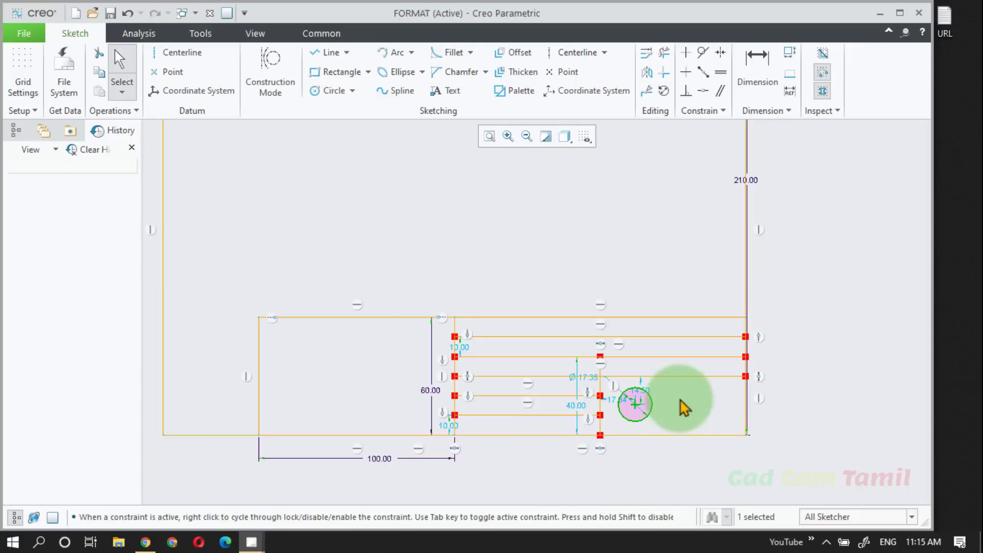
{"action": "scroll", "coordinate": [680, 399], "scroll_direction": "down", "scroll_amount": 2}
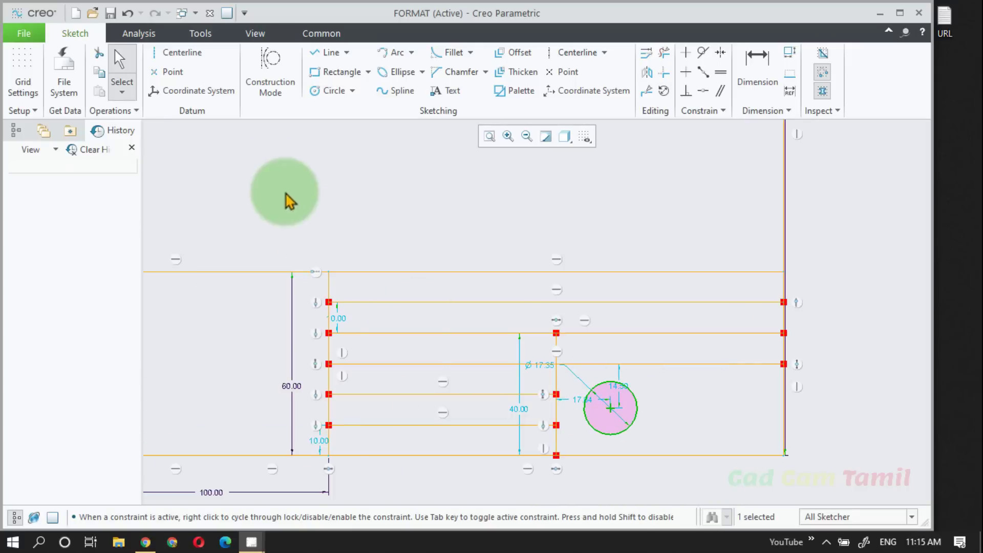
{"action": "left_click", "coordinate": [328, 52]}
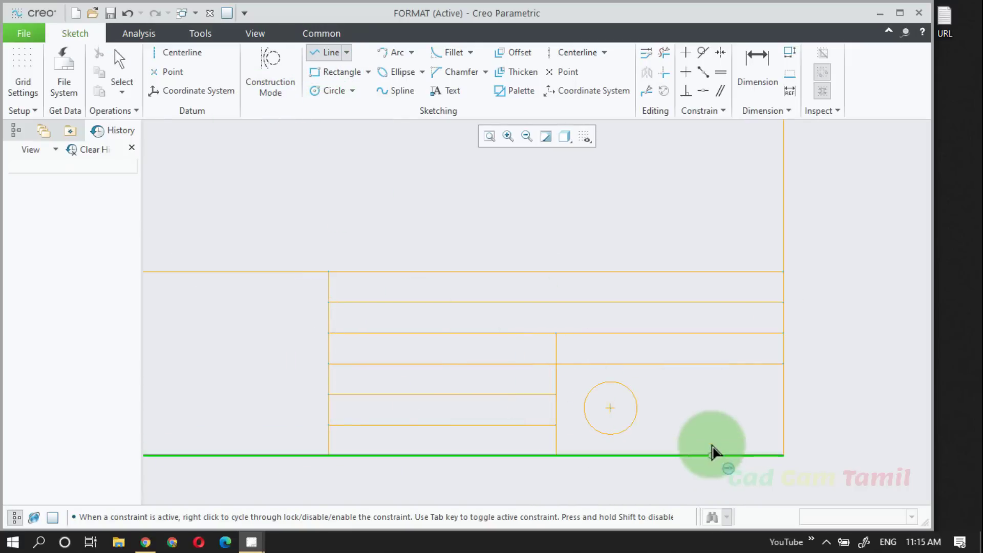
{"action": "left_click", "coordinate": [717, 385]}
{"action": "left_click", "coordinate": [716, 429]}
{"action": "left_click", "coordinate": [659, 415]}
{"action": "left_click", "coordinate": [659, 397]}
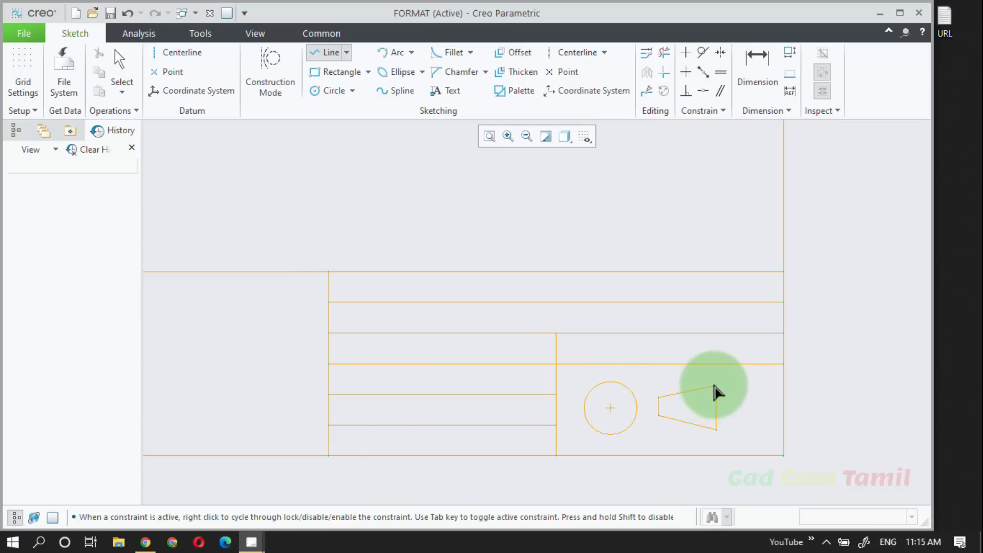
{"action": "left_click", "coordinate": [716, 385]}
{"action": "middle_click", "coordinate": [734, 389]}
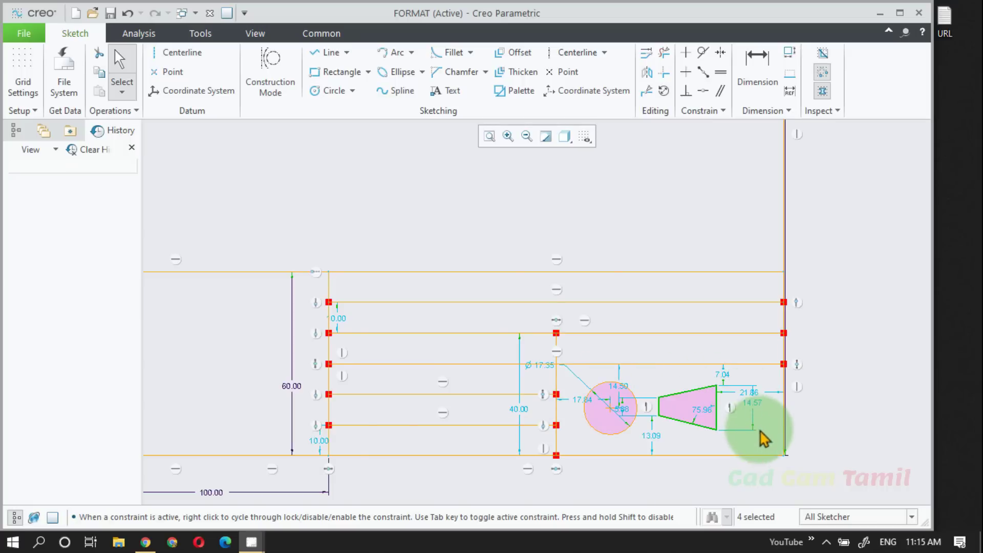
{"action": "left_click", "coordinate": [765, 459]}
Step: Sketch a circle about 35 in diameter in the left title block rectangle, centred about 23 from its left and top edges
{"action": "scroll", "coordinate": [689, 434], "scroll_direction": "down", "scroll_amount": 2}
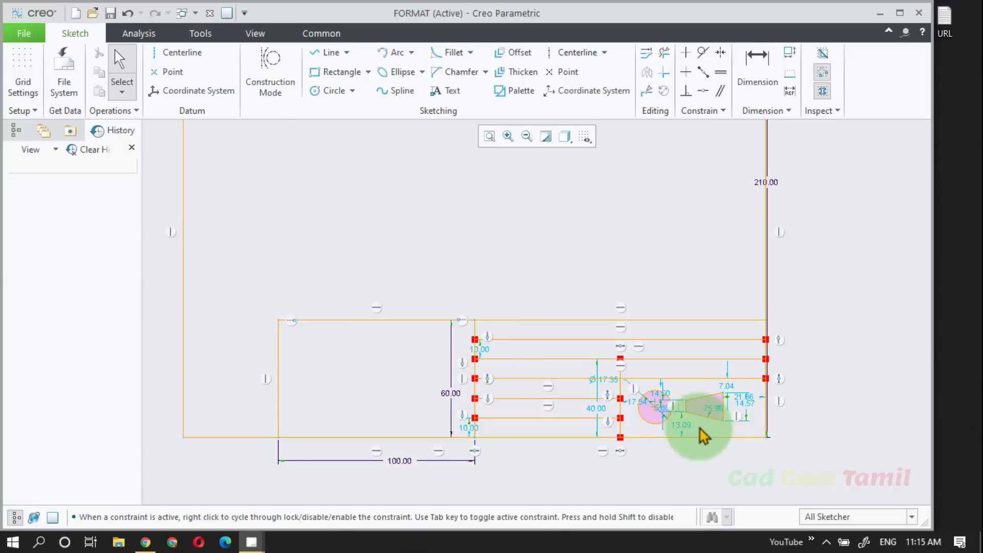
{"action": "scroll", "coordinate": [413, 384], "scroll_direction": "up", "scroll_amount": 2}
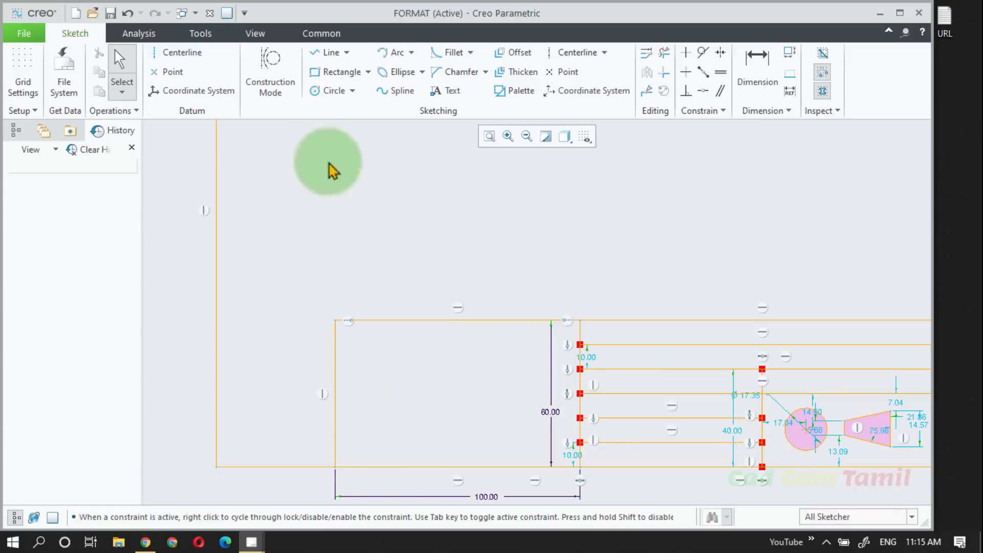
{"action": "left_click", "coordinate": [328, 92]}
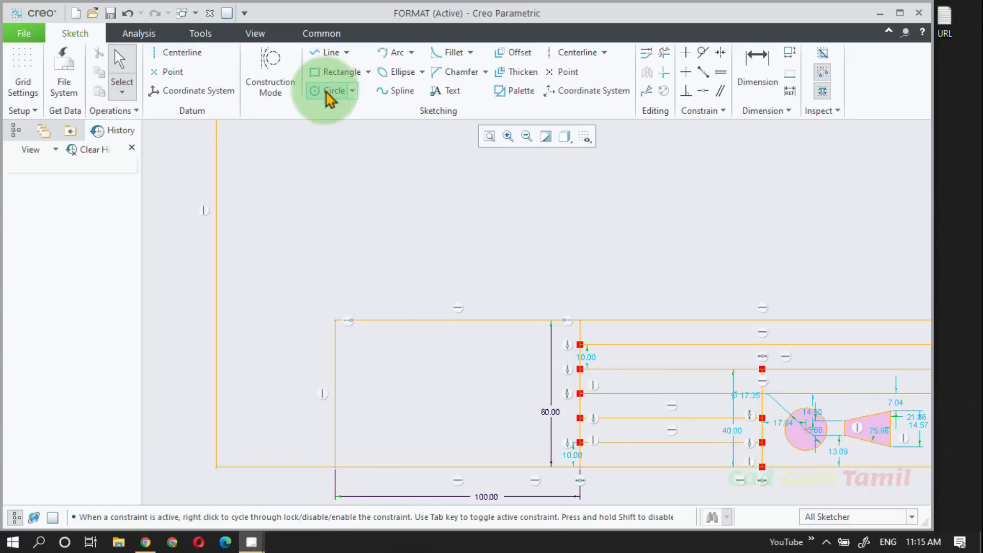
{"action": "left_click", "coordinate": [392, 376]}
{"action": "left_click", "coordinate": [432, 378]}
{"action": "middle_click", "coordinate": [509, 387]}
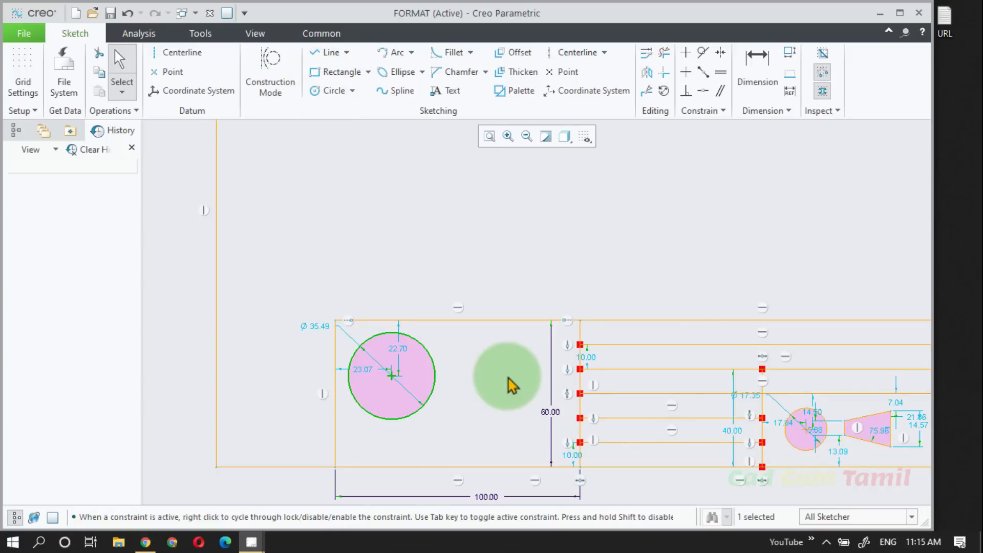
{"action": "scroll", "coordinate": [409, 401], "scroll_direction": "down", "scroll_amount": 5}
{"action": "left_click", "coordinate": [455, 308]}
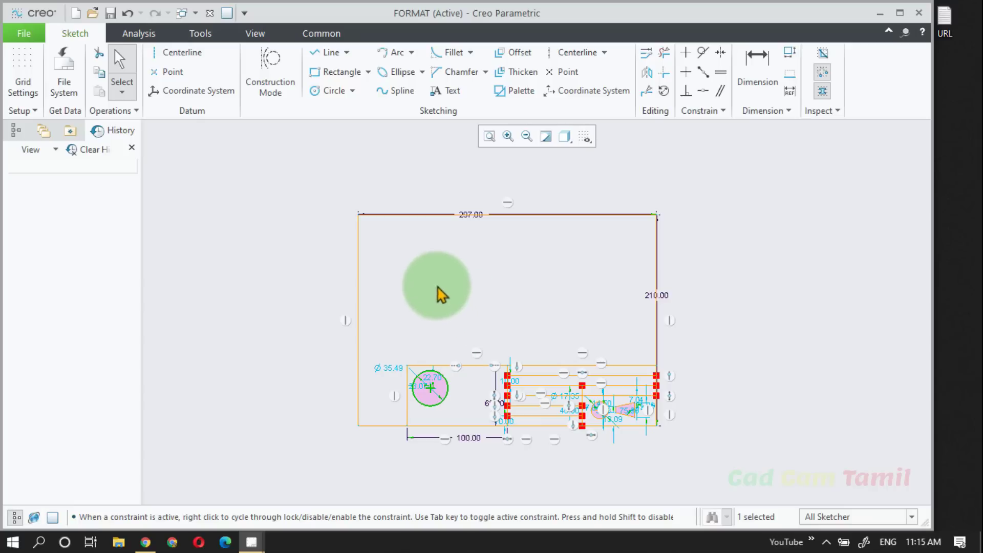
{"action": "left_click", "coordinate": [518, 53]}
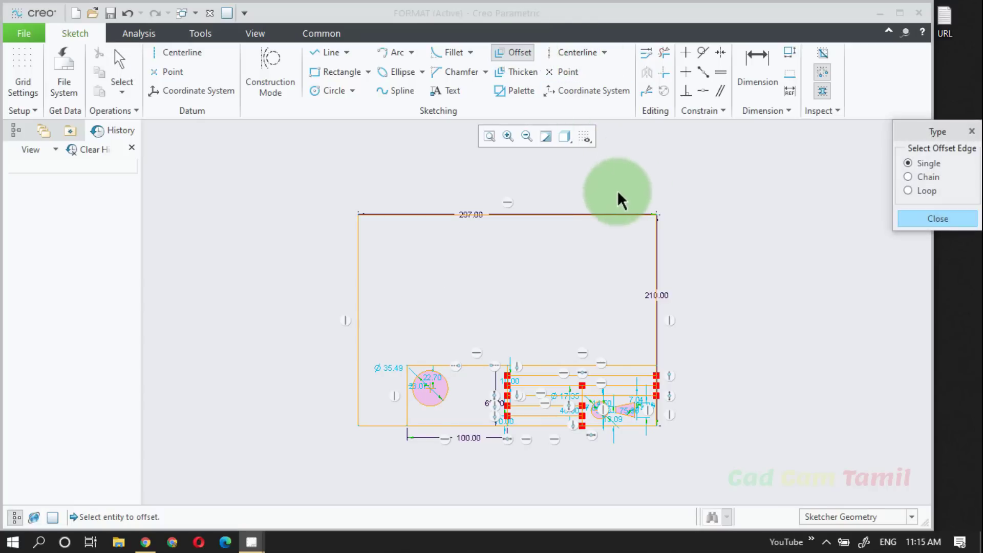
{"action": "left_click", "coordinate": [610, 213]}
{"action": "left_click", "coordinate": [913, 214]}
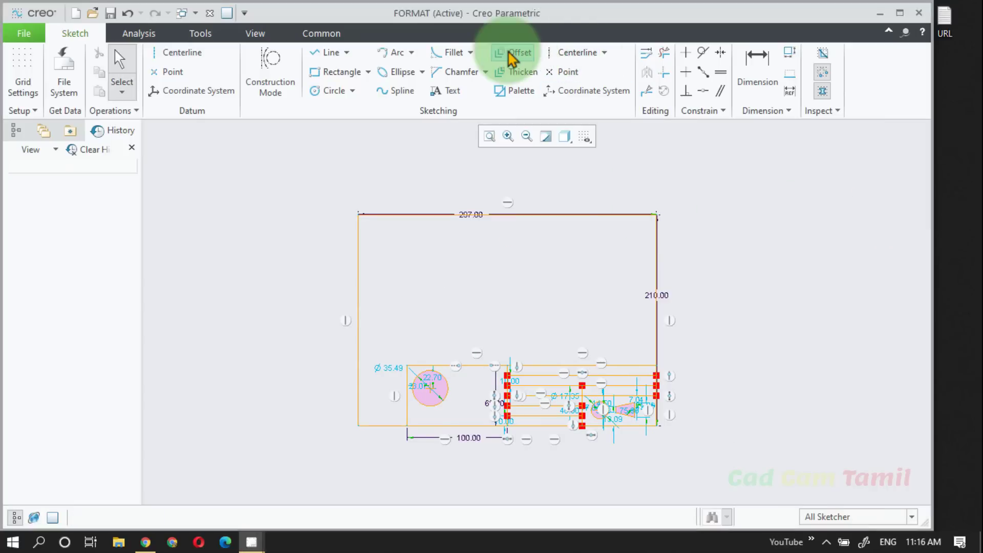
Step: Offset the whole 297 x 210 border loop by -10 to add an outer frame around it
{"action": "left_click", "coordinate": [509, 52]}
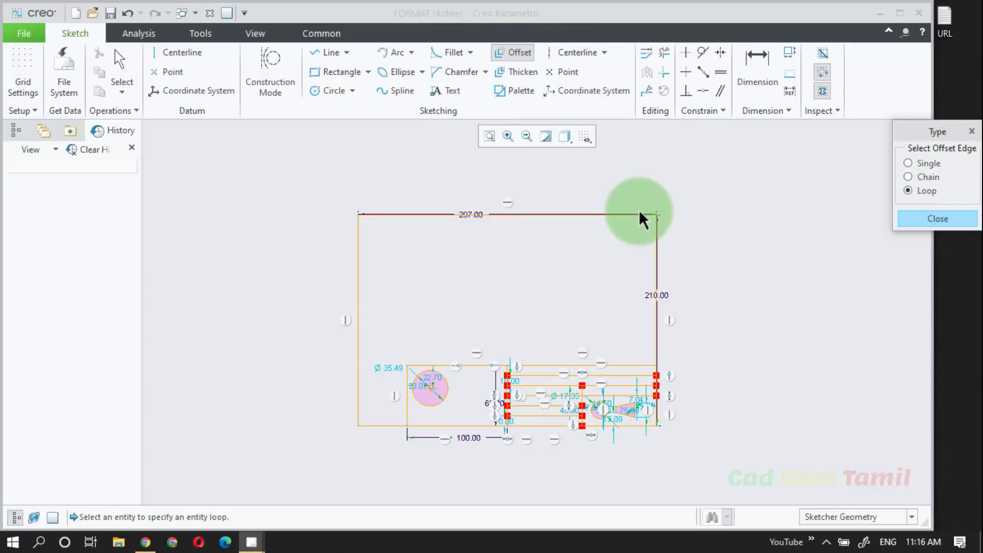
{"action": "left_click", "coordinate": [622, 215]}
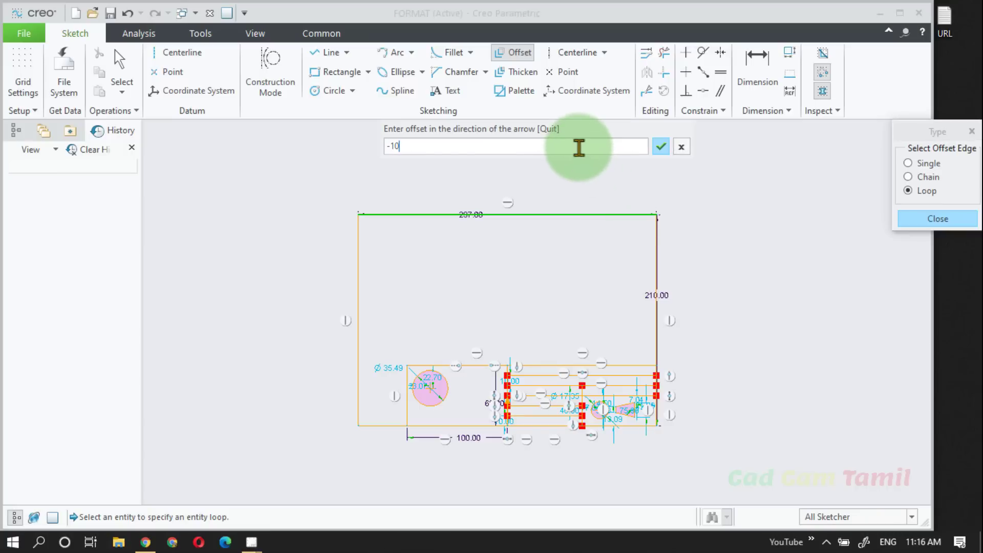
{"action": "key", "text": "Return"}
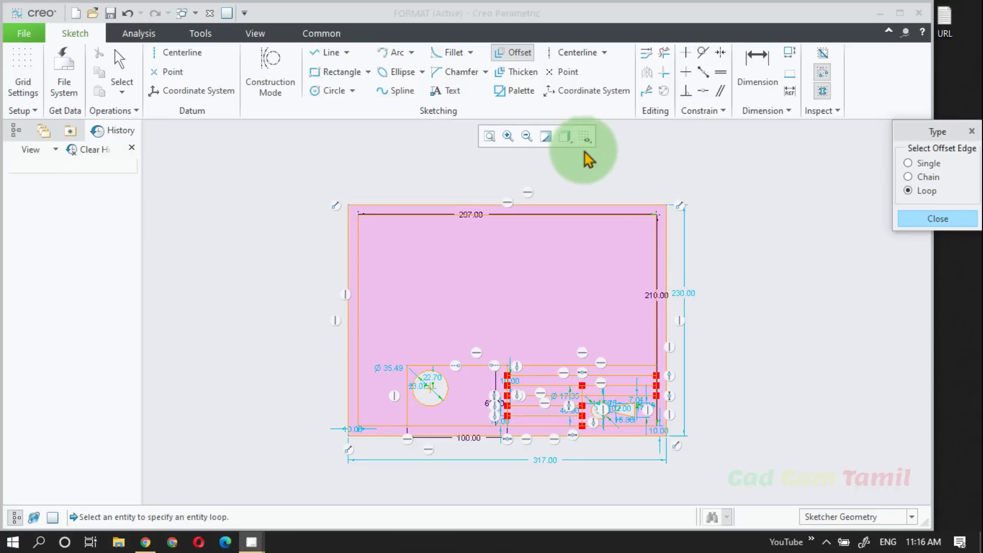
{"action": "left_click", "coordinate": [914, 219]}
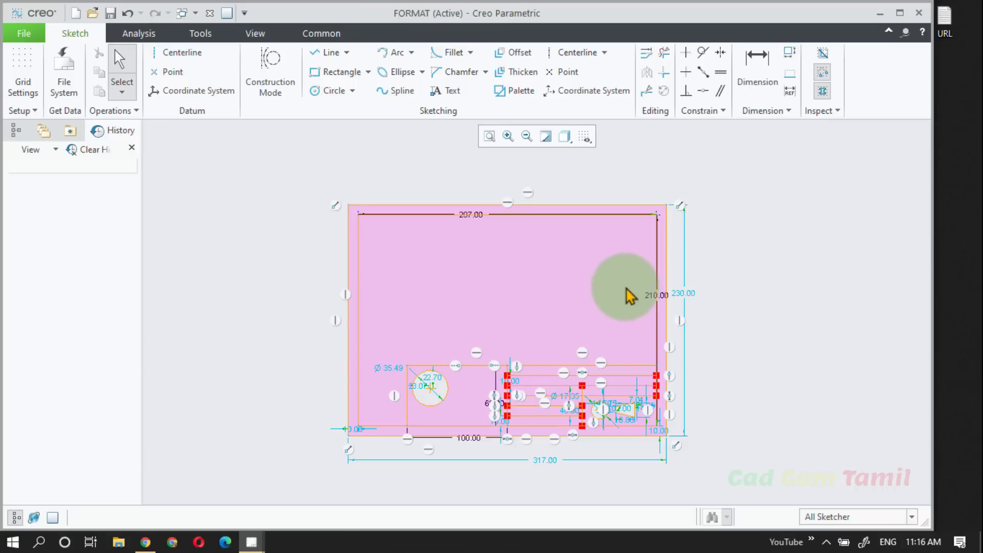
Step: Check the corner of the double border and save the format sketch
{"action": "scroll", "coordinate": [361, 251], "scroll_direction": "down", "scroll_amount": 1}
{"action": "scroll", "coordinate": [398, 169], "scroll_direction": "down", "scroll_amount": 1}
{"action": "scroll", "coordinate": [399, 172], "scroll_direction": "down", "scroll_amount": 1}
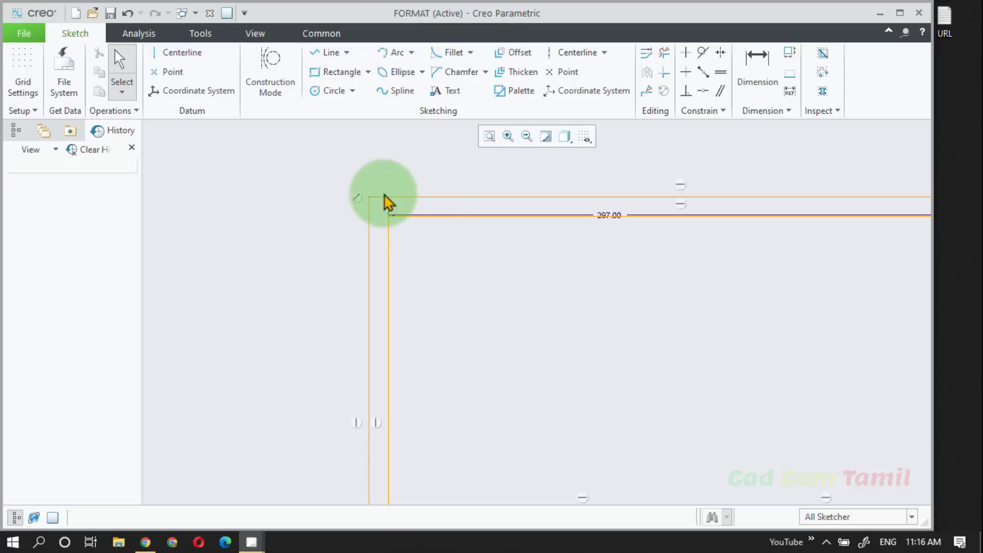
{"action": "scroll", "coordinate": [384, 201], "scroll_direction": "up", "scroll_amount": 3}
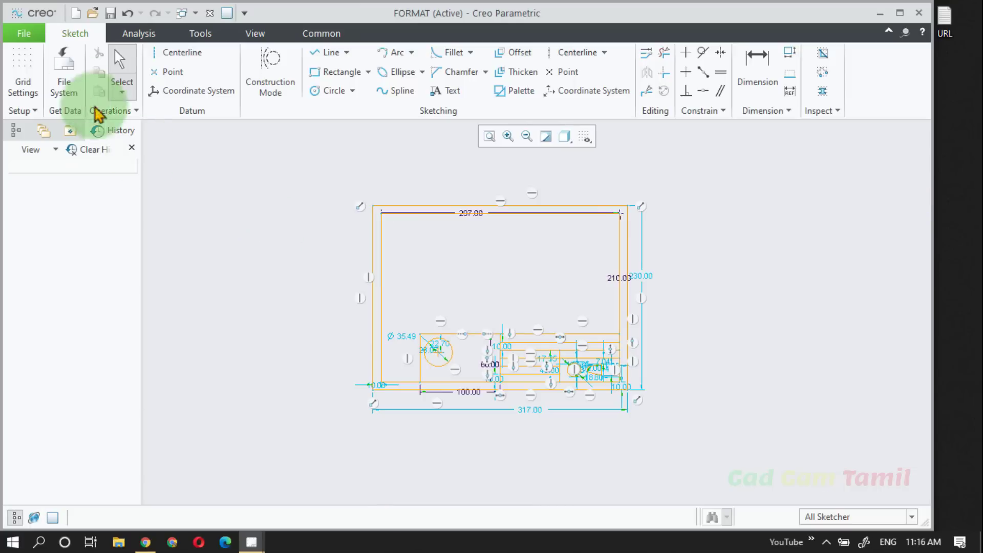
{"action": "left_click", "coordinate": [110, 14]}
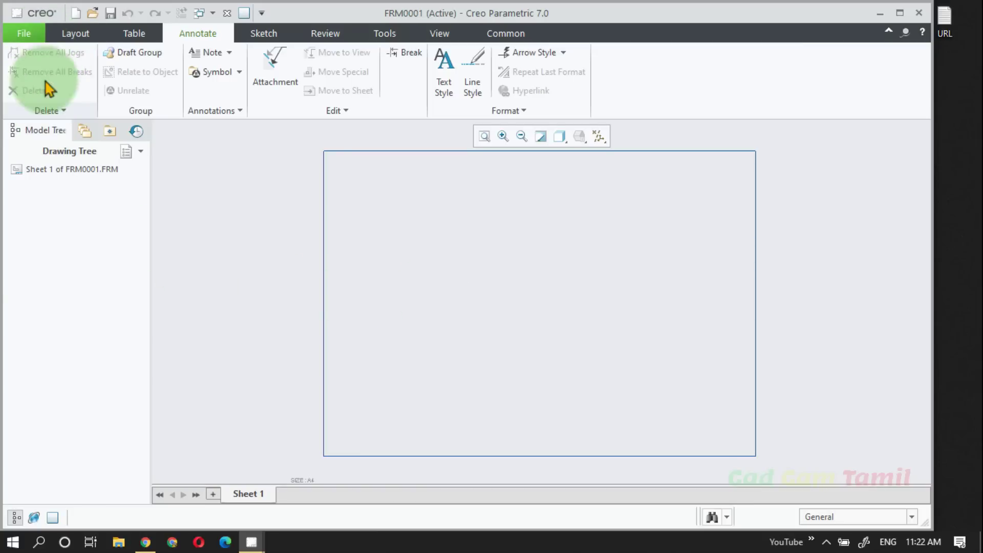
Step: Start a new file of type Format, keeping the default file name
{"action": "left_click", "coordinate": [76, 13]}
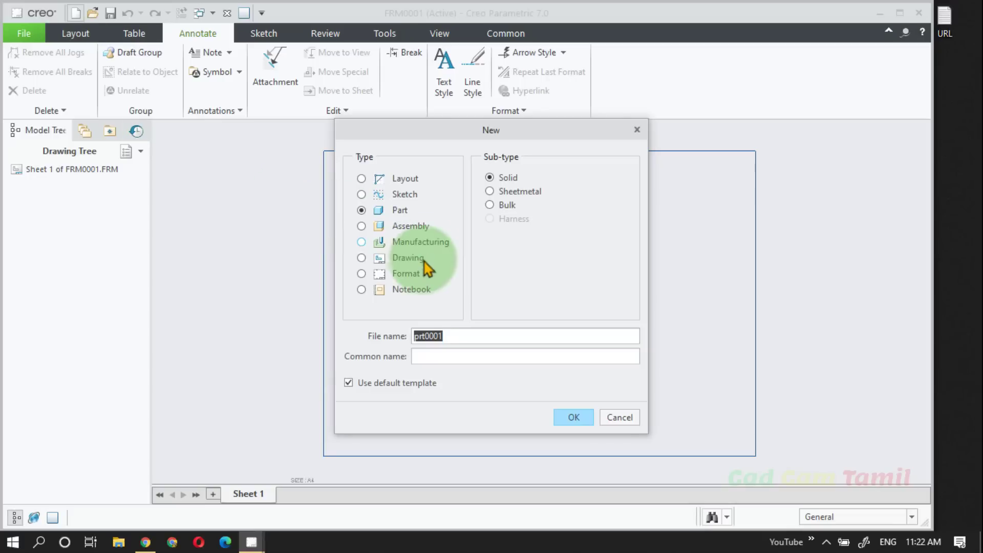
{"action": "left_click", "coordinate": [402, 273]}
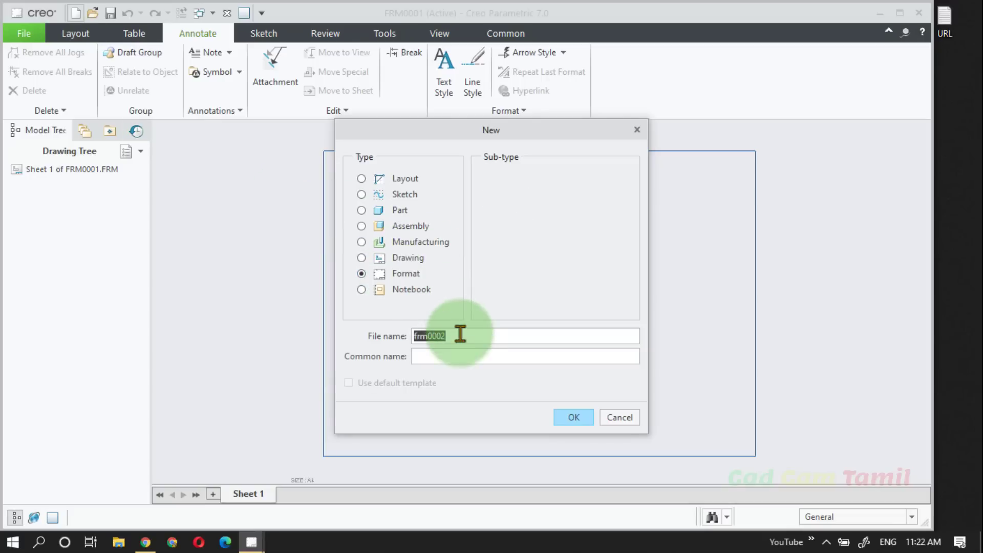
{"action": "left_click", "coordinate": [574, 418]}
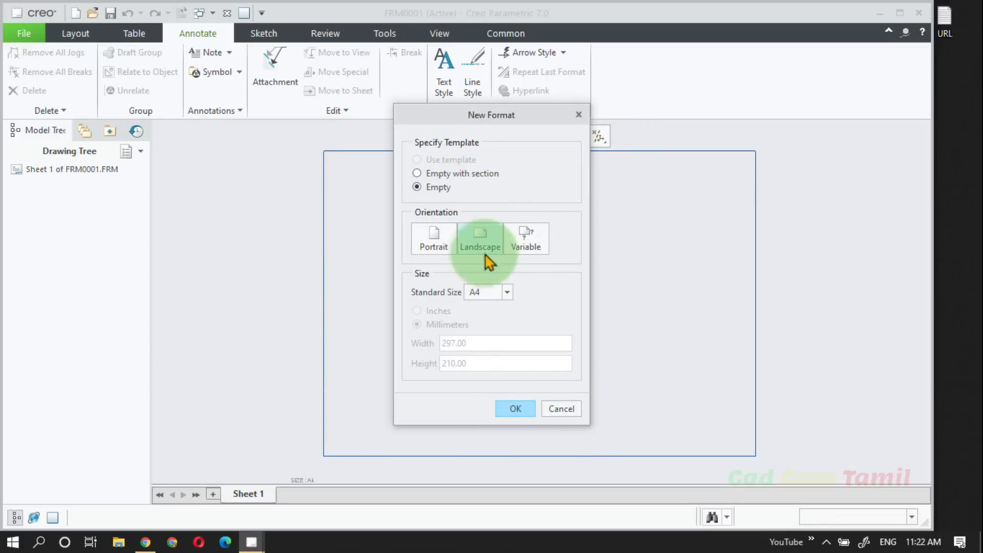
Step: Create the format as Empty with section, using format.sec from the PTC Creo Class folder
{"action": "left_click", "coordinate": [444, 177]}
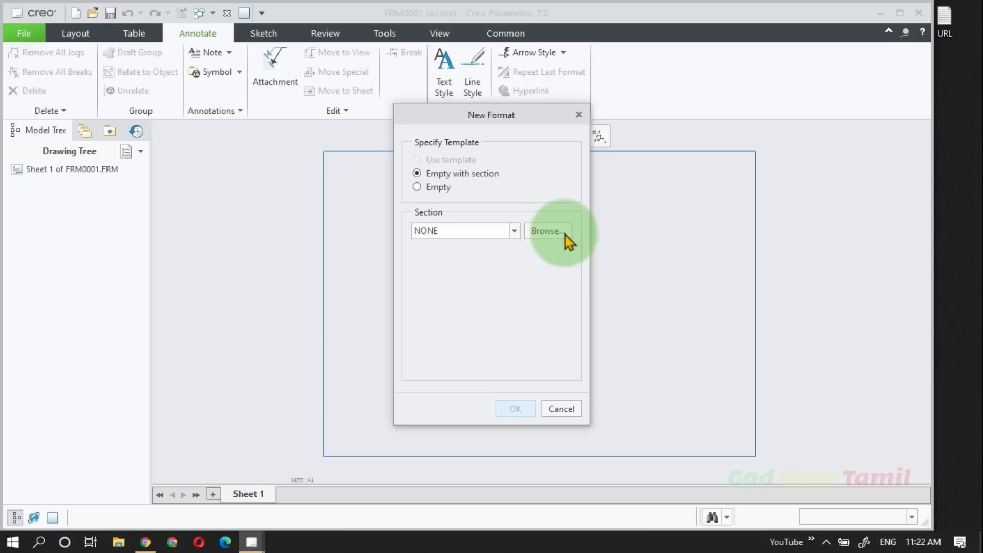
{"action": "left_click", "coordinate": [547, 231]}
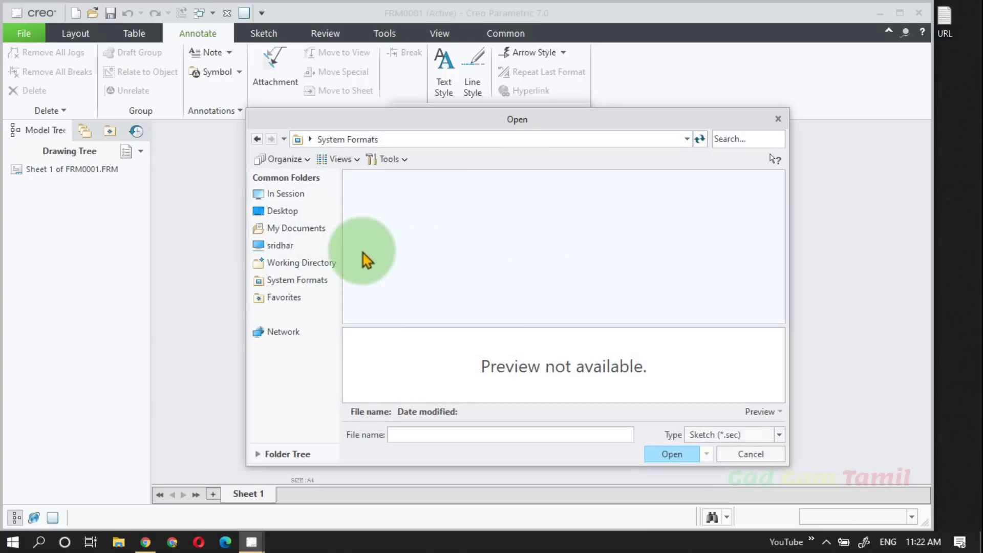
{"action": "left_click", "coordinate": [300, 262]}
{"action": "left_click", "coordinate": [515, 139]}
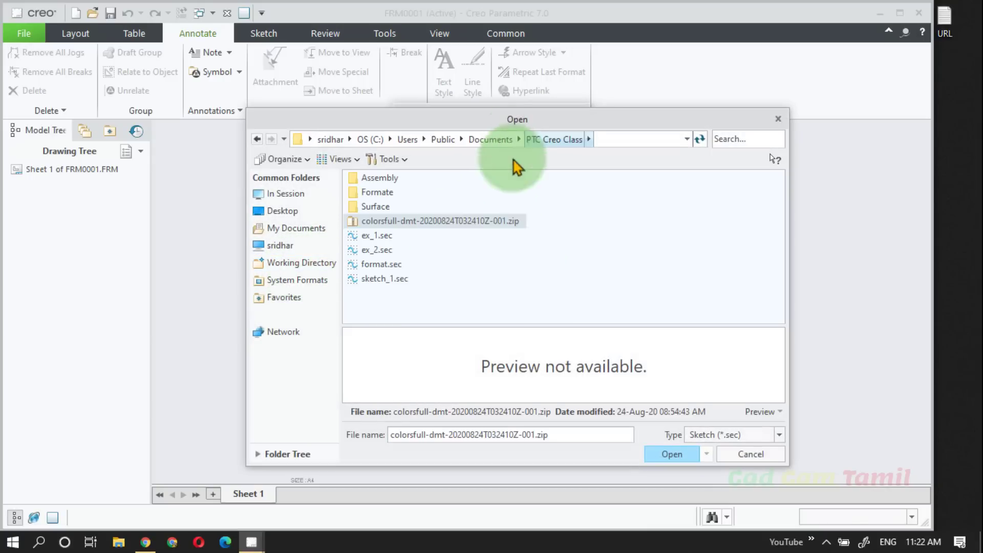
{"action": "left_click", "coordinate": [383, 264]}
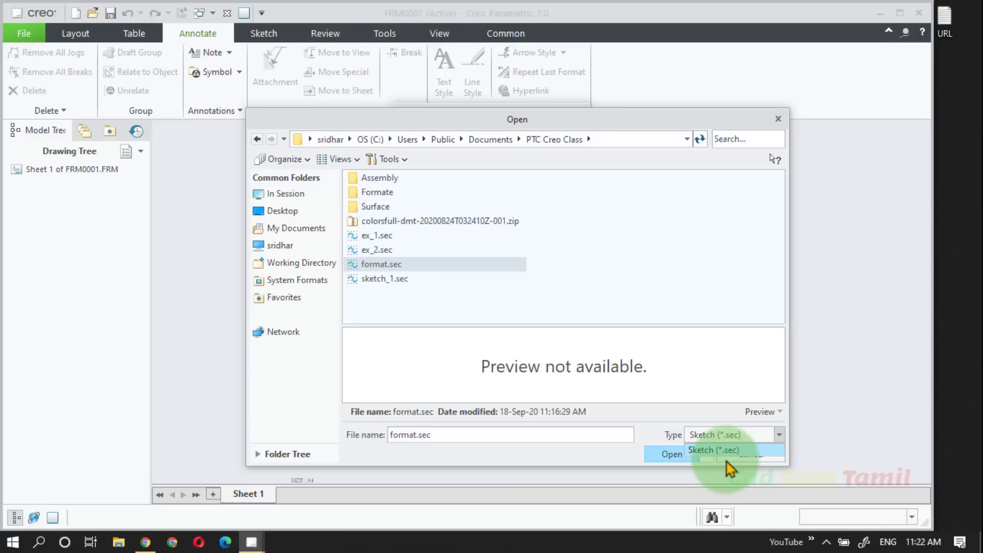
{"action": "left_click", "coordinate": [727, 461]}
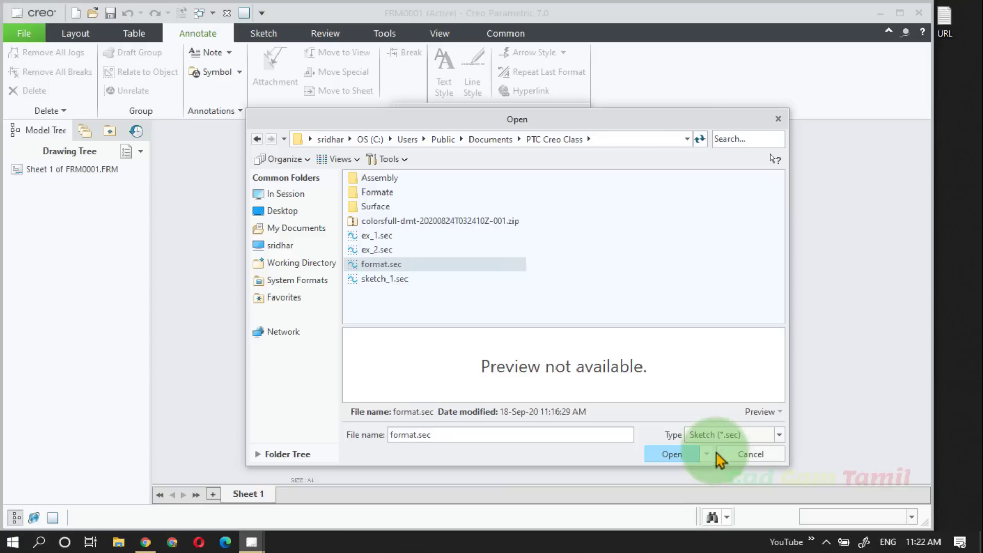
{"action": "left_click", "coordinate": [686, 455]}
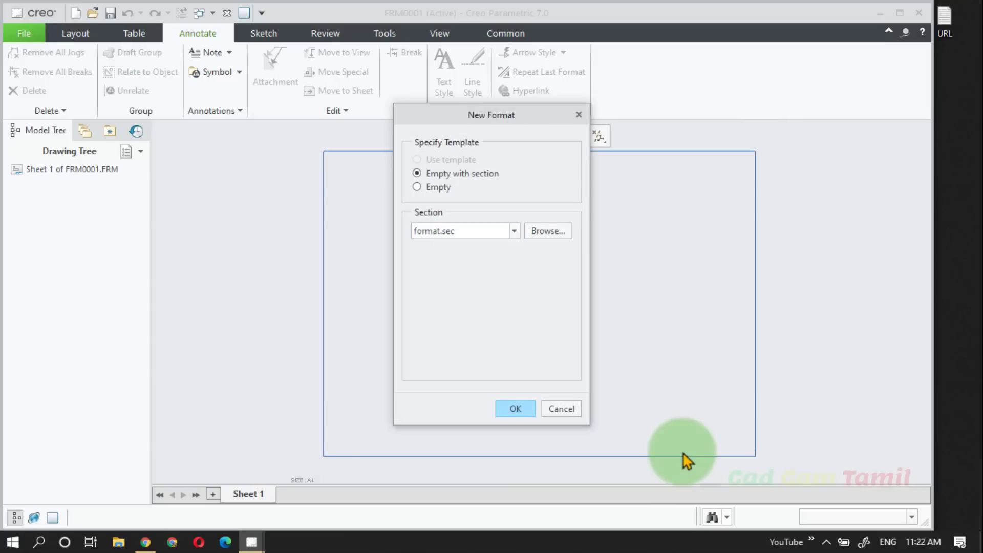
{"action": "left_click", "coordinate": [515, 408]}
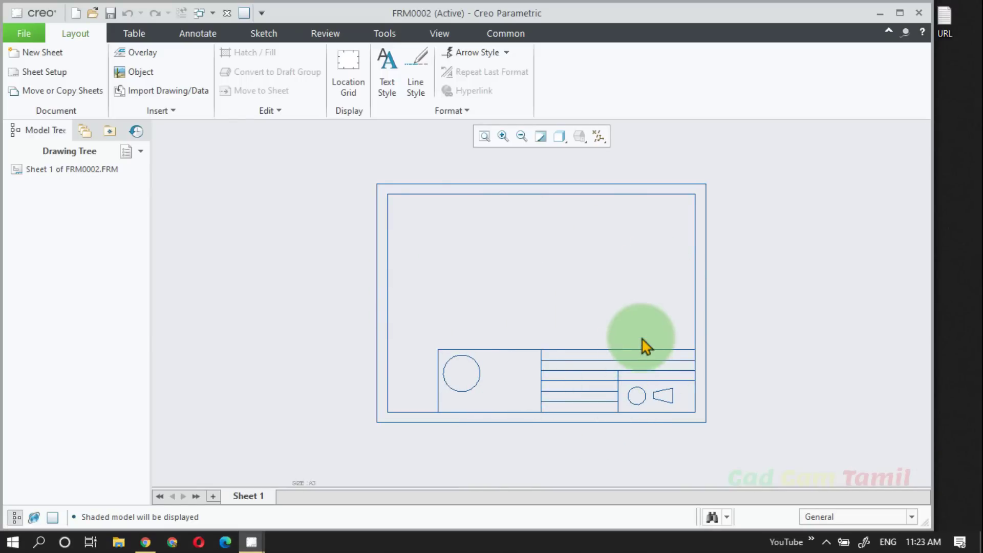
Step: Save the new format file in the PTC Creo Class folder
{"action": "scroll", "coordinate": [643, 345], "scroll_direction": "up", "scroll_amount": 2}
{"action": "scroll", "coordinate": [514, 348], "scroll_direction": "down", "scroll_amount": 2}
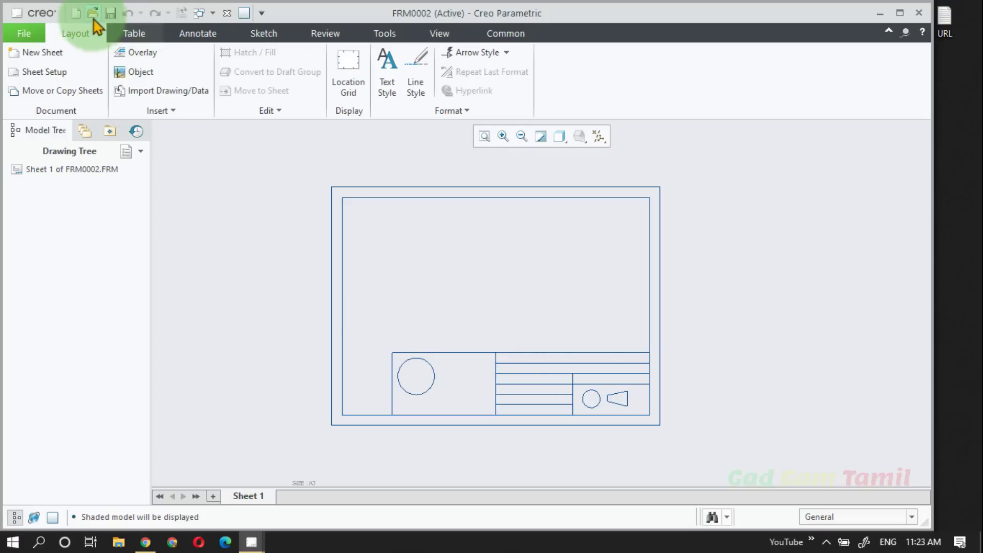
{"action": "left_click", "coordinate": [110, 14]}
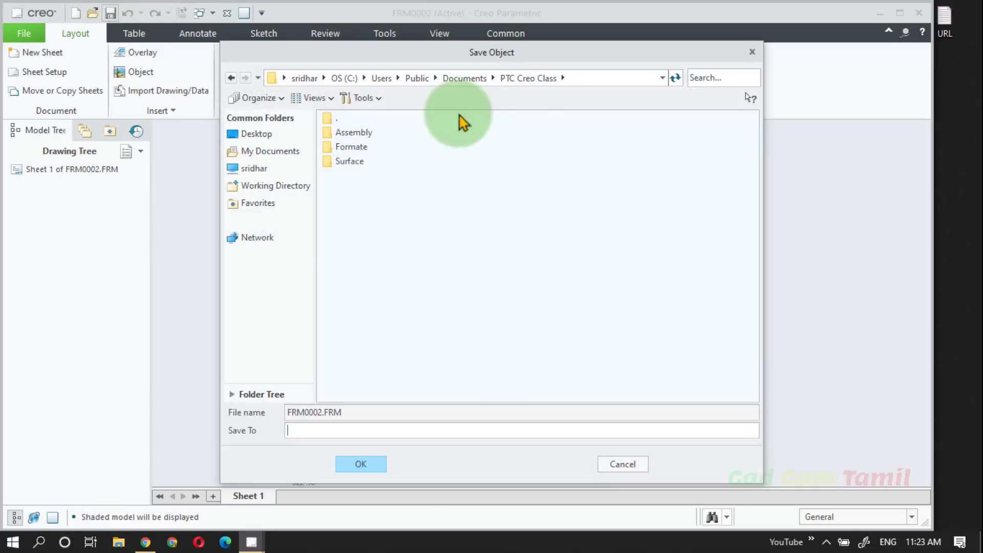
{"action": "left_click", "coordinate": [360, 466]}
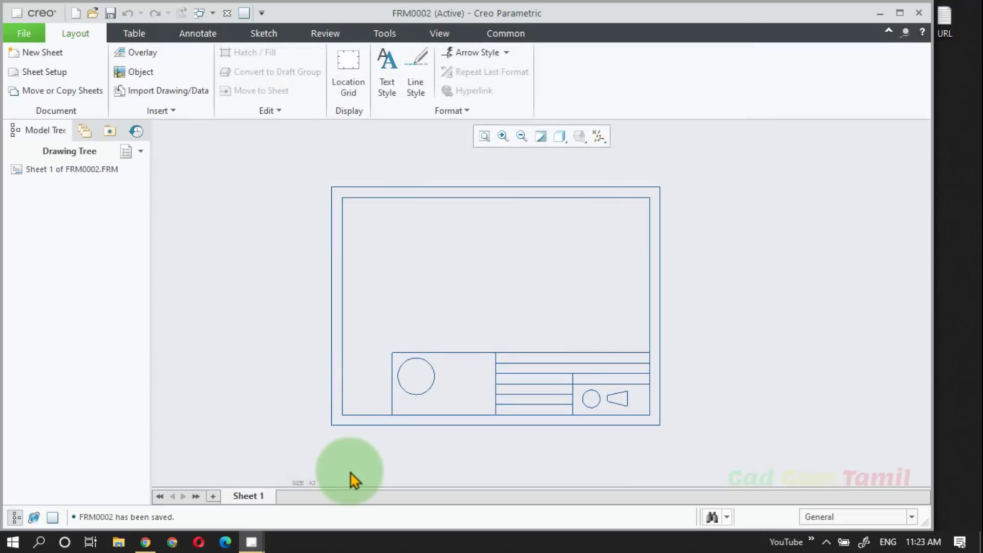
Step: Start a new Drawing file with the default name and without the default template
{"action": "left_click", "coordinate": [75, 13]}
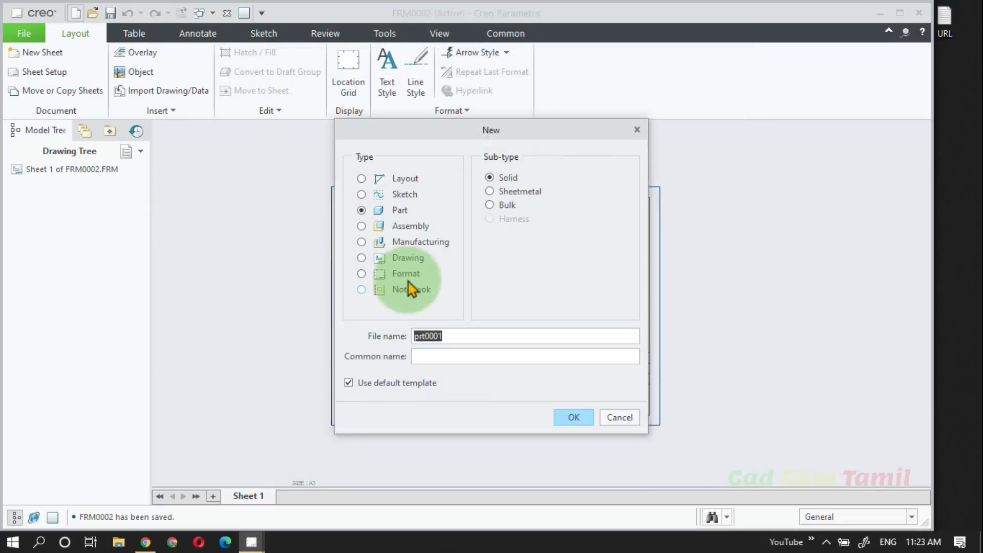
{"action": "left_click", "coordinate": [410, 259]}
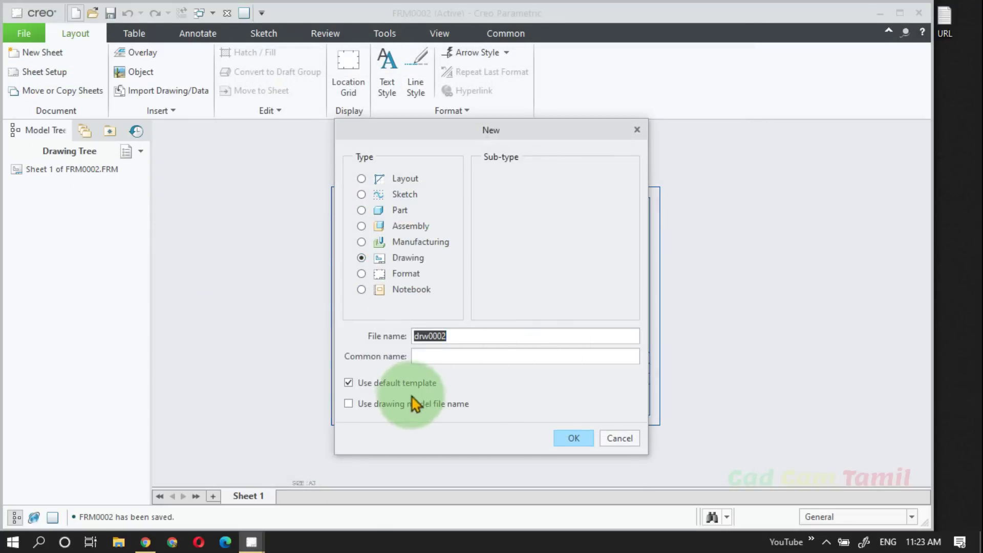
{"action": "left_click", "coordinate": [410, 383]}
{"action": "left_click", "coordinate": [573, 440]}
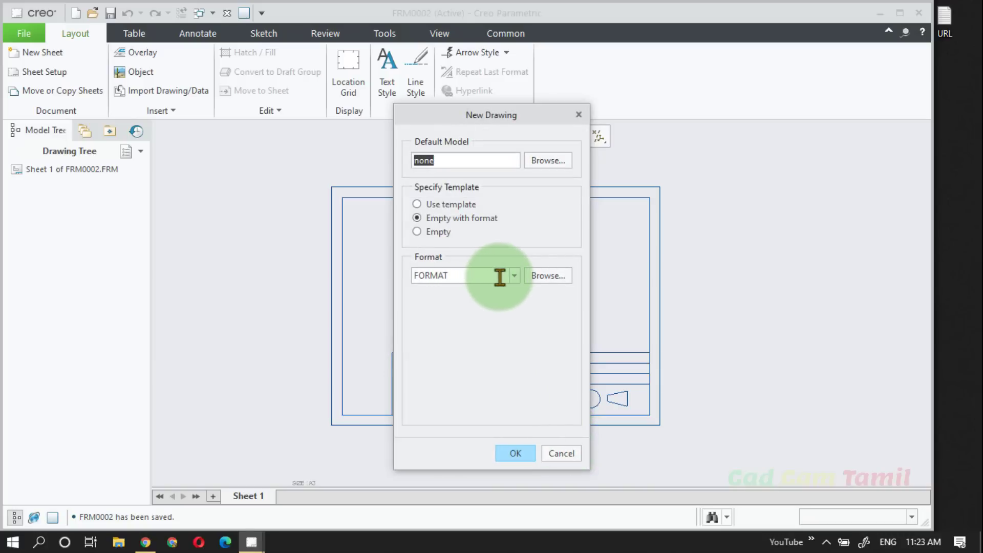
Step: Create the drawing as Empty with format, using frm0002.frm from the PTC Creo Class folder
{"action": "left_click", "coordinate": [538, 277]}
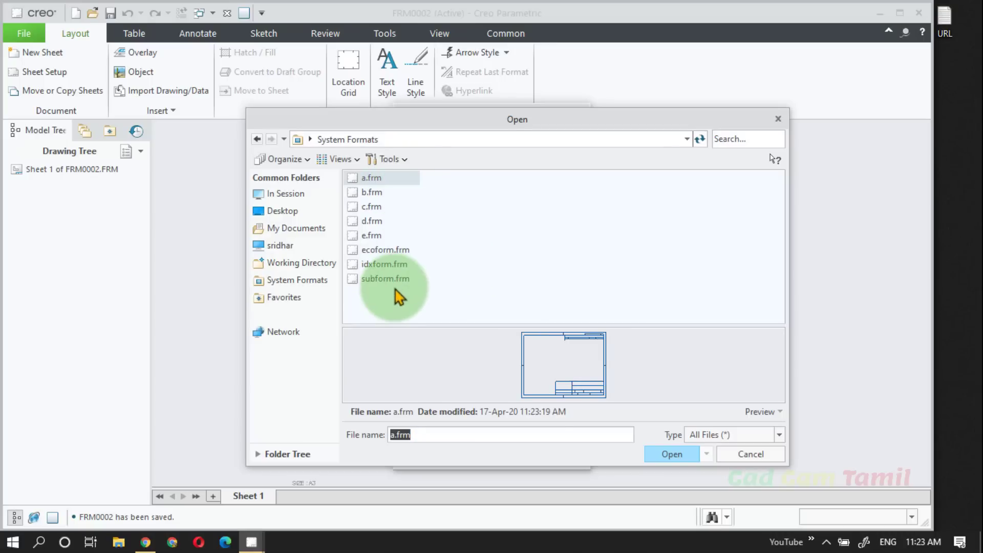
{"action": "left_click", "coordinate": [304, 263]}
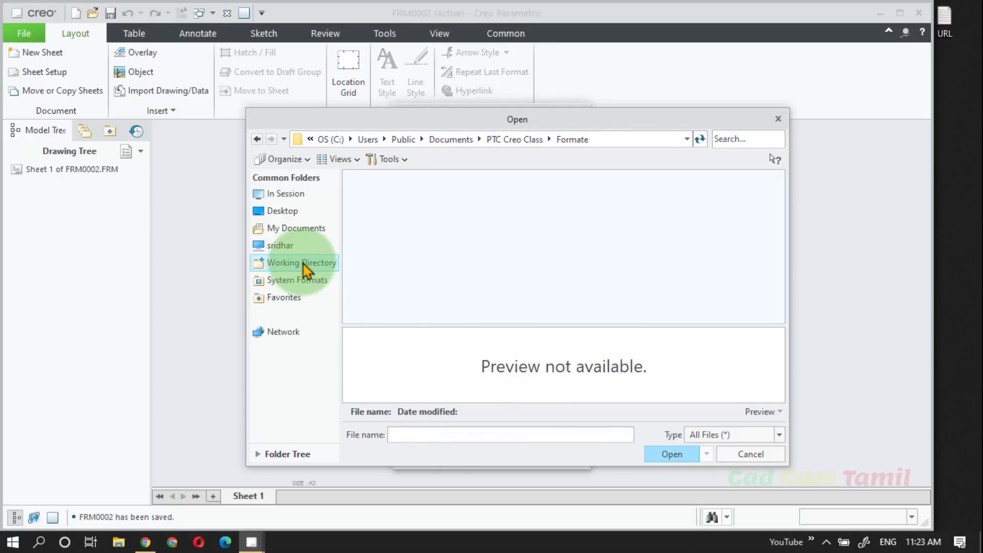
{"action": "left_click", "coordinate": [512, 140]}
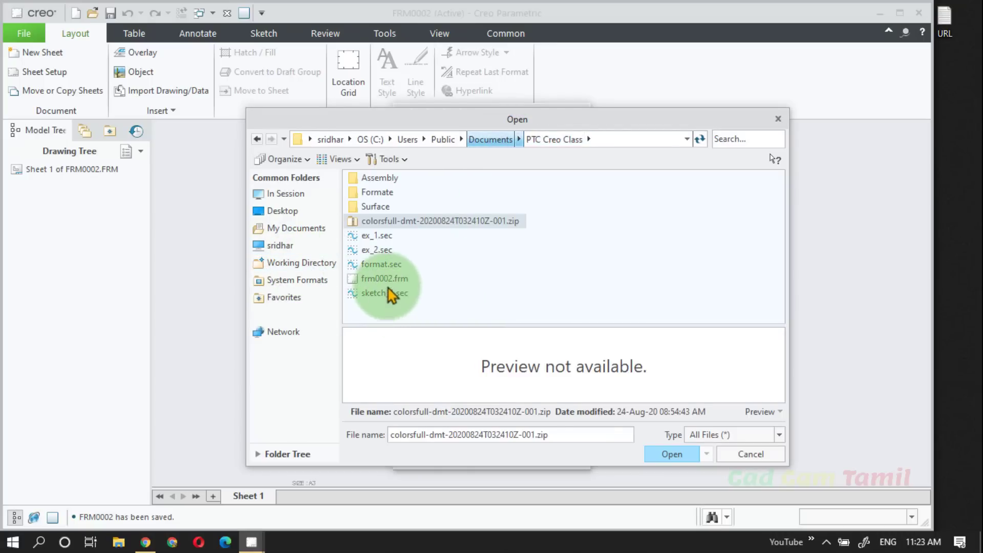
{"action": "left_click", "coordinate": [383, 281]}
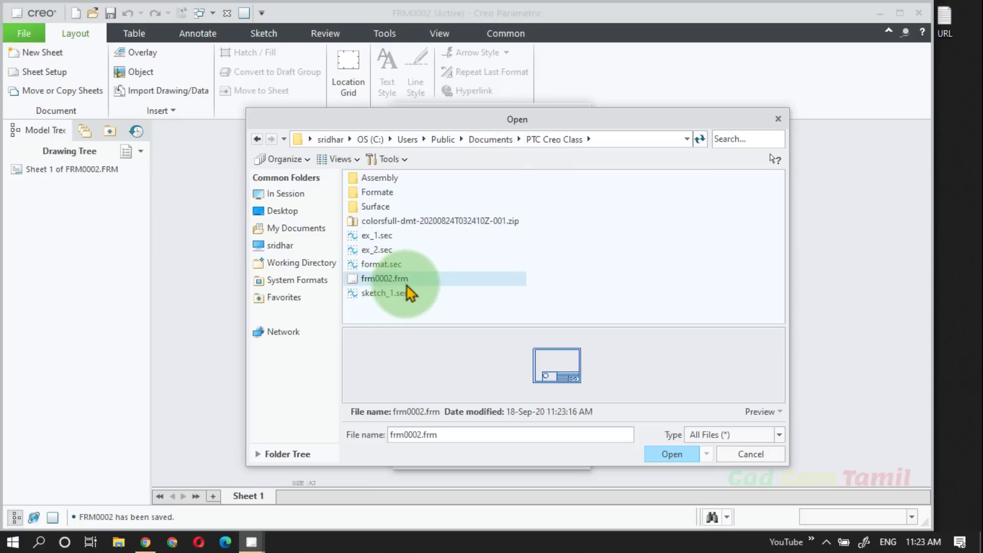
{"action": "left_click", "coordinate": [672, 455]}
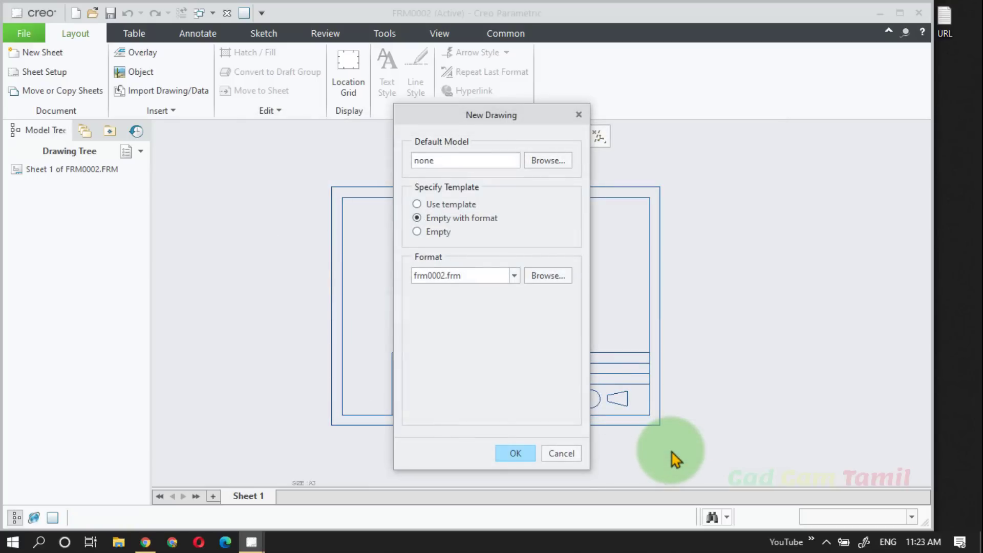
{"action": "left_click", "coordinate": [516, 455]}
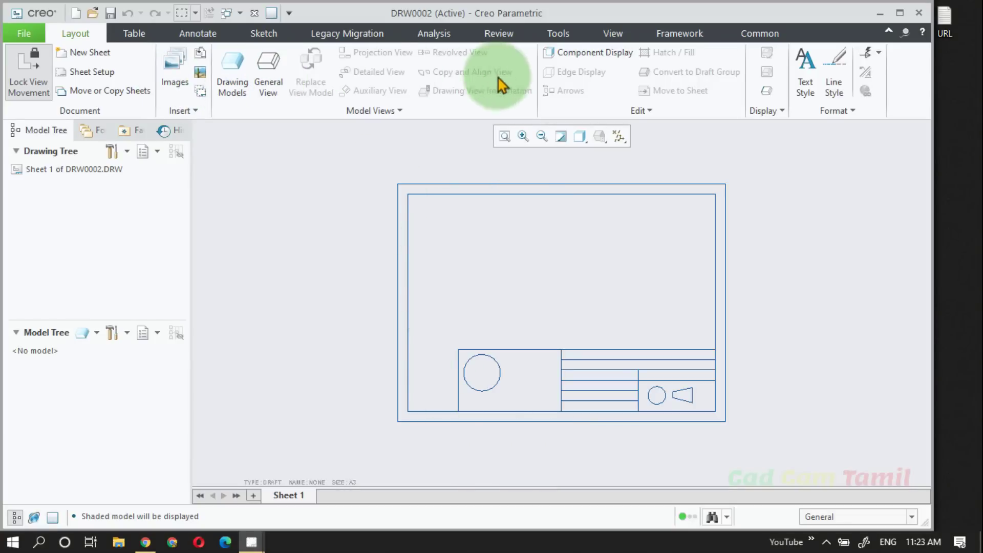
Step: Place a general view of ex_1.prt in the upper-left area of the sheet, above the logo circle
{"action": "left_click", "coordinate": [269, 89]}
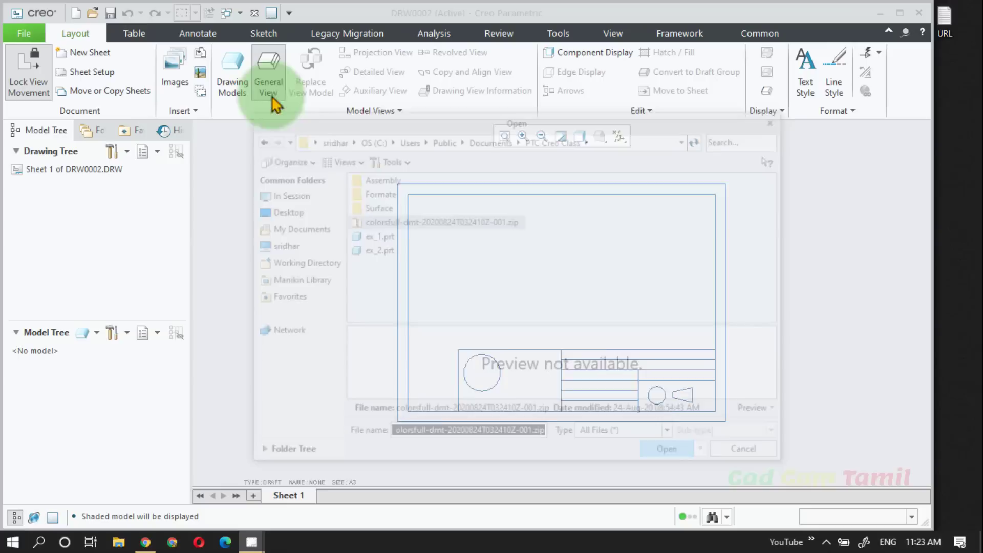
{"action": "left_click", "coordinate": [380, 237]}
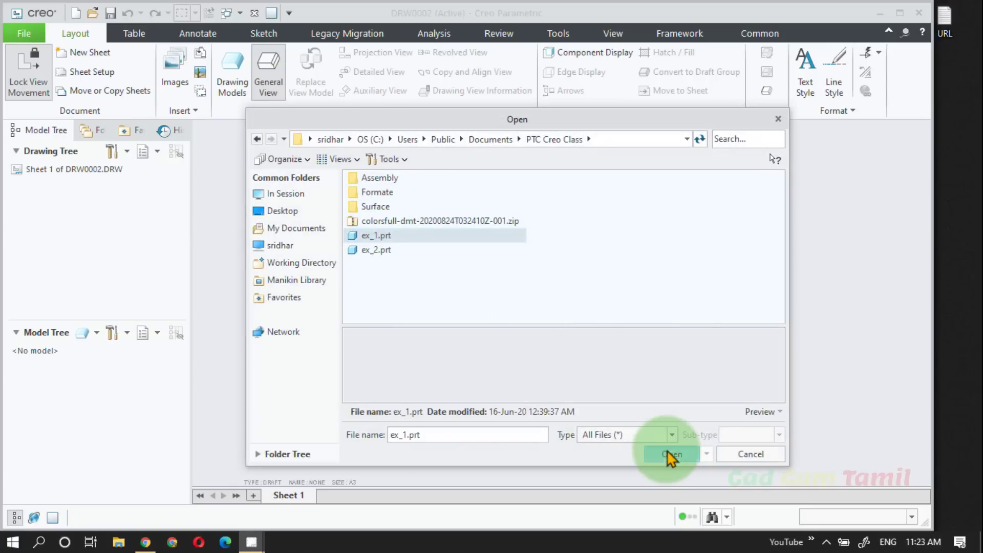
{"action": "left_click", "coordinate": [669, 455]}
{"action": "left_click", "coordinate": [501, 369]}
{"action": "left_click", "coordinate": [484, 290]}
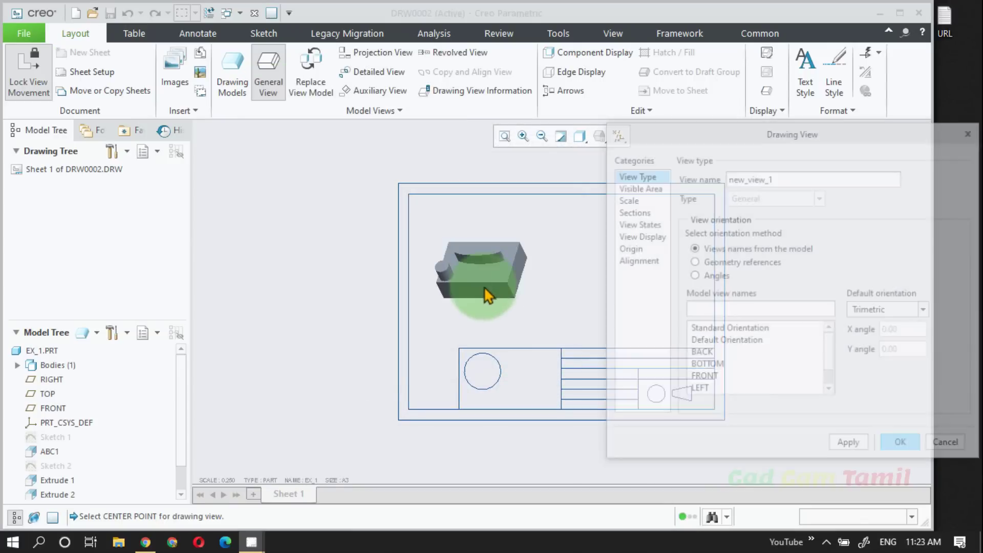
Step: Orient the placed general view to the model's FRONT view
{"action": "left_click", "coordinate": [710, 366]}
{"action": "left_click", "coordinate": [712, 379]}
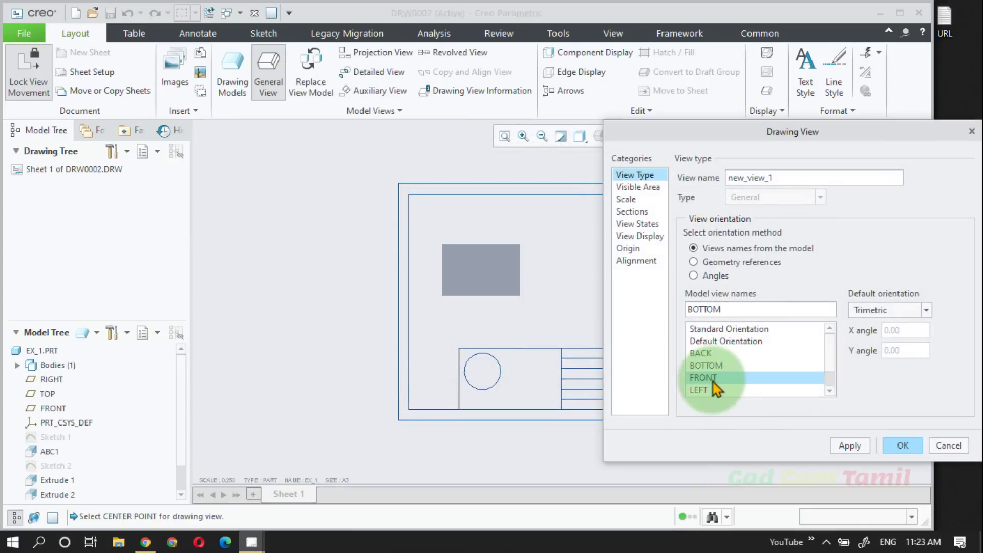
{"action": "left_click", "coordinate": [902, 443]}
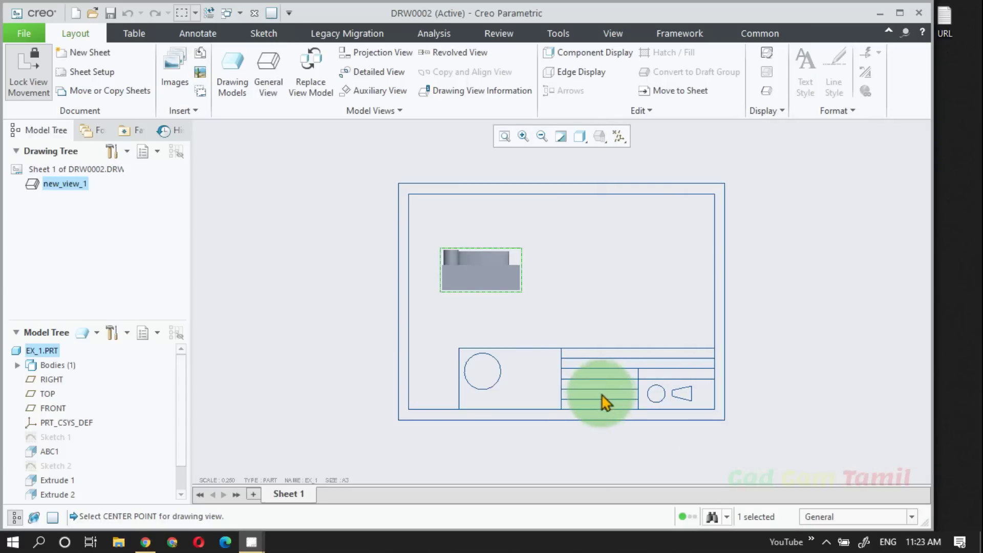
{"action": "scroll", "coordinate": [602, 403], "scroll_direction": "up", "scroll_amount": 1}
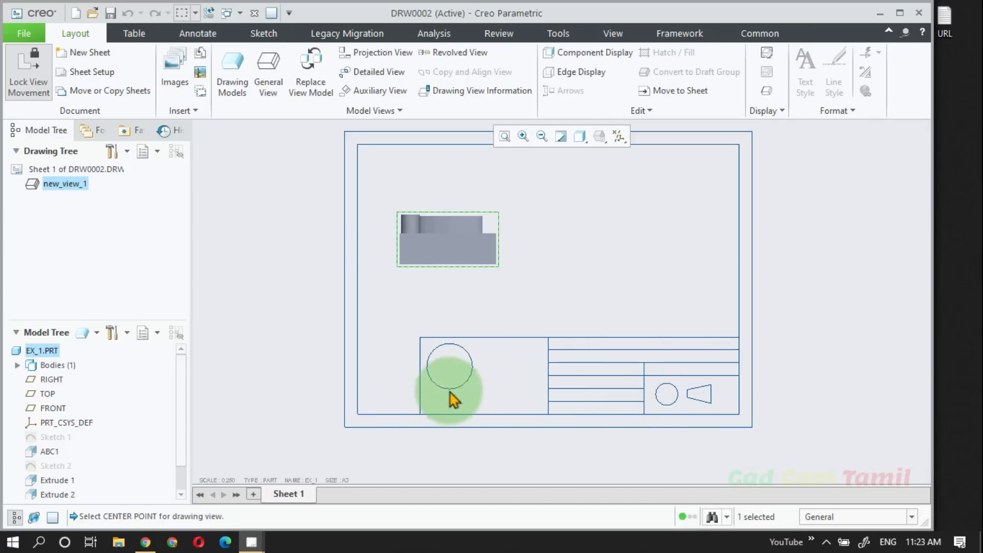
Step: Add a note reading "Name" followed by the person's name in the title block's top row, beside the logo area
{"action": "scroll", "coordinate": [678, 362], "scroll_direction": "up", "scroll_amount": 2}
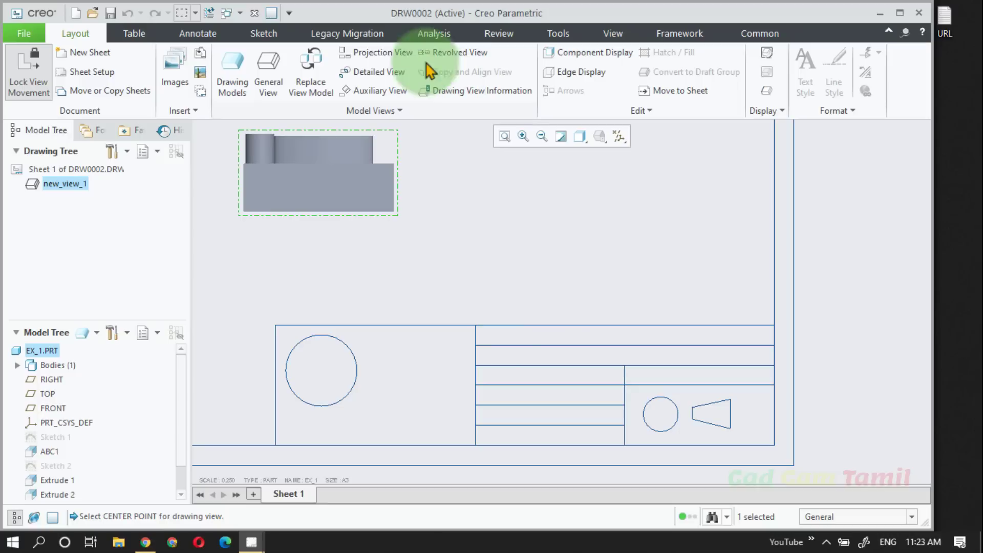
{"action": "left_click", "coordinate": [188, 39]}
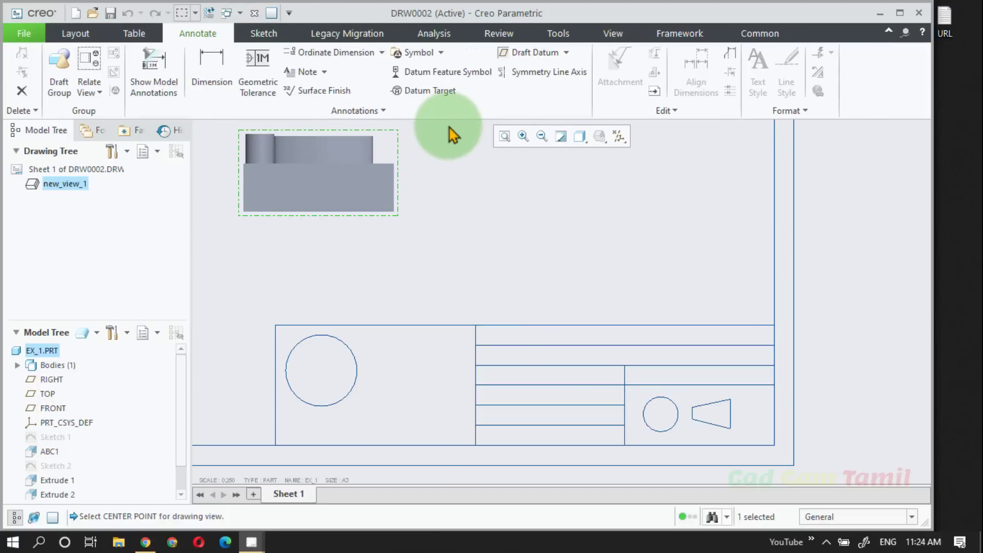
{"action": "left_click", "coordinate": [307, 72]}
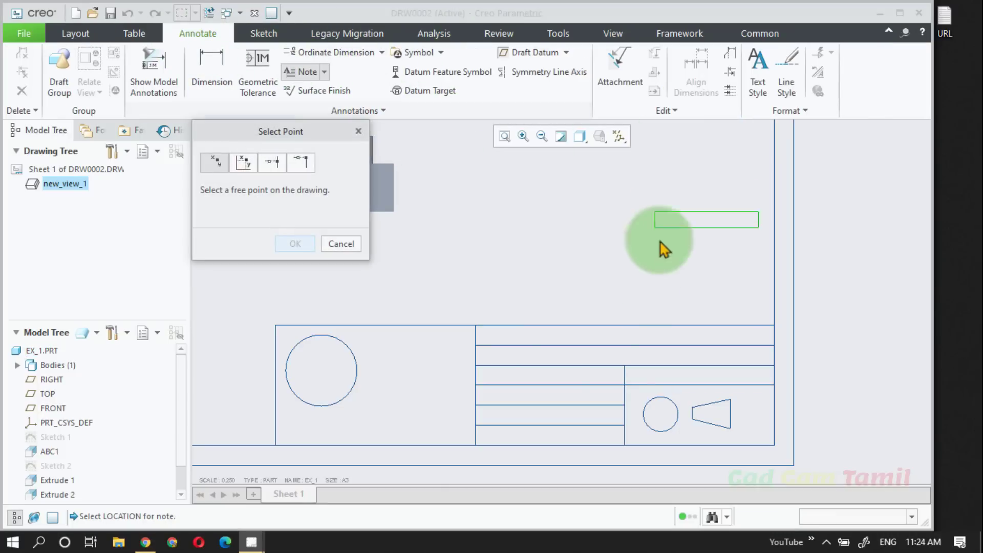
{"action": "left_click", "coordinate": [499, 339]}
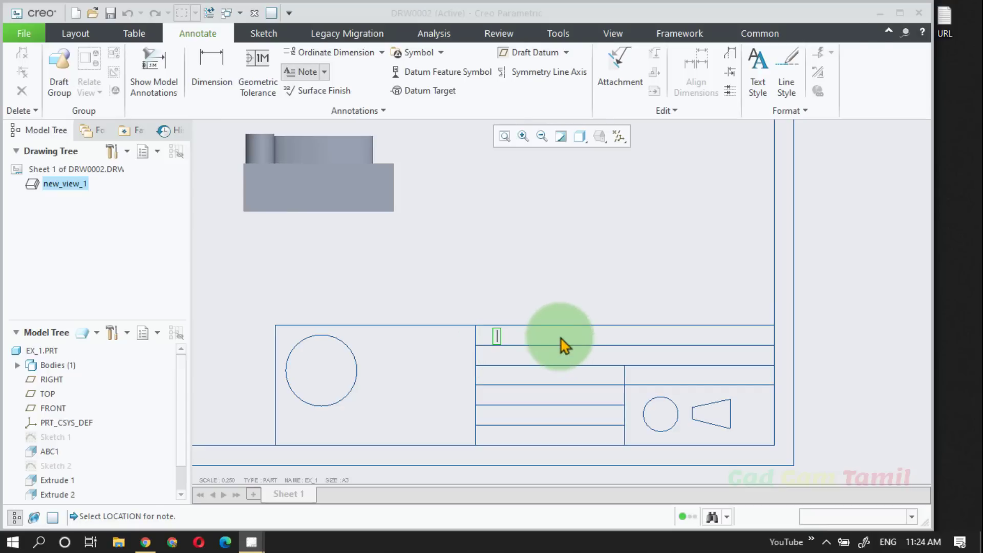
{"action": "type", "text": "Name Sri"}
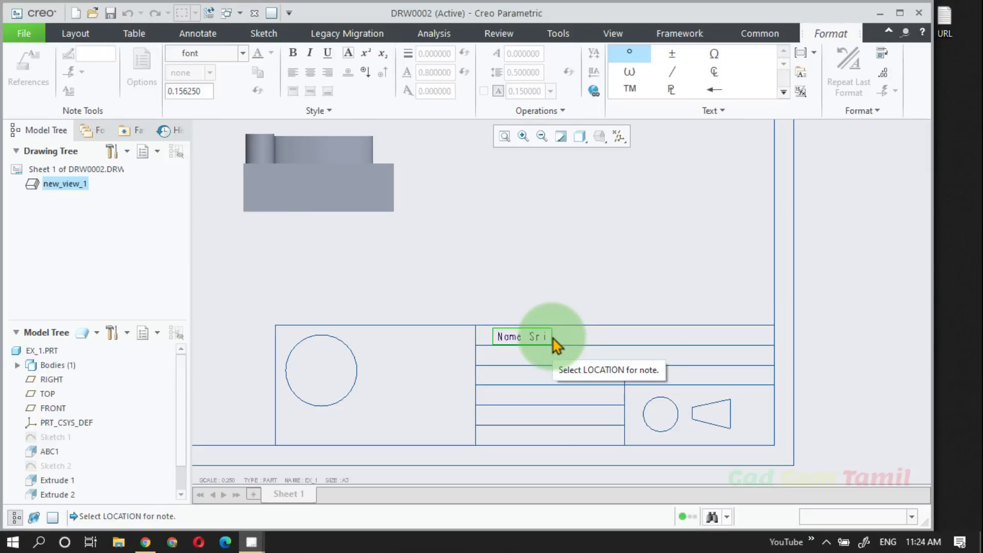
{"action": "type", "text": "dhar"}
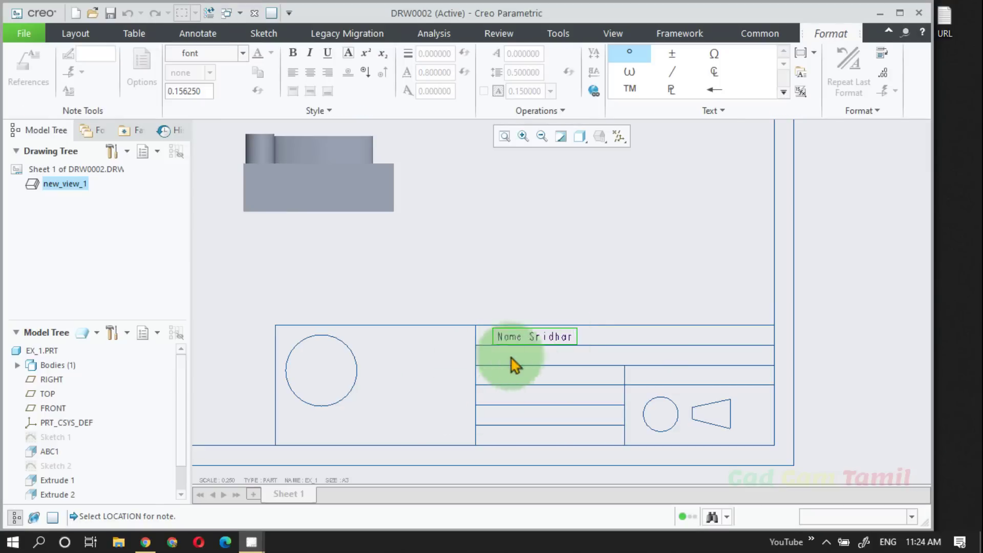
{"action": "left_click", "coordinate": [598, 384]}
{"action": "left_click", "coordinate": [622, 319]}
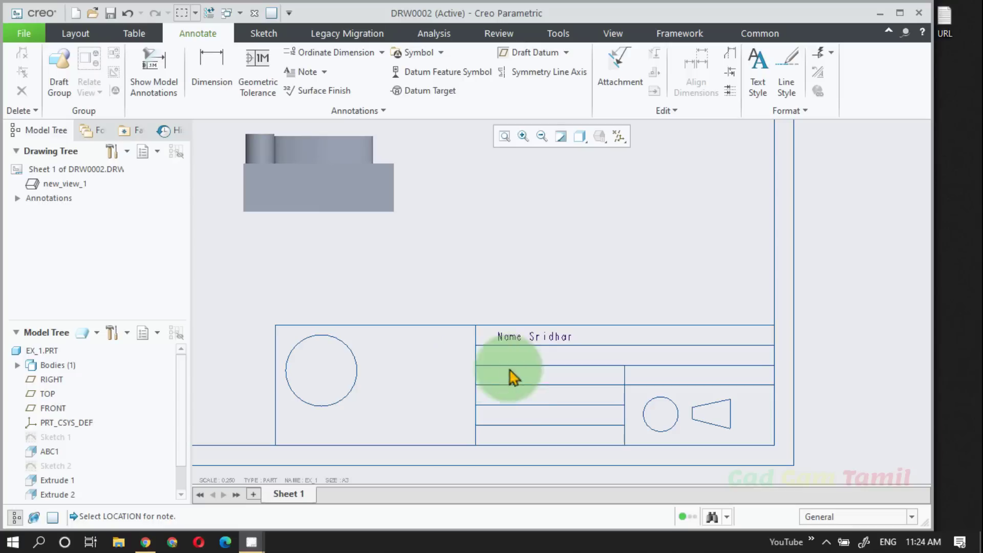
{"action": "scroll", "coordinate": [615, 395], "scroll_direction": "up", "scroll_amount": 3}
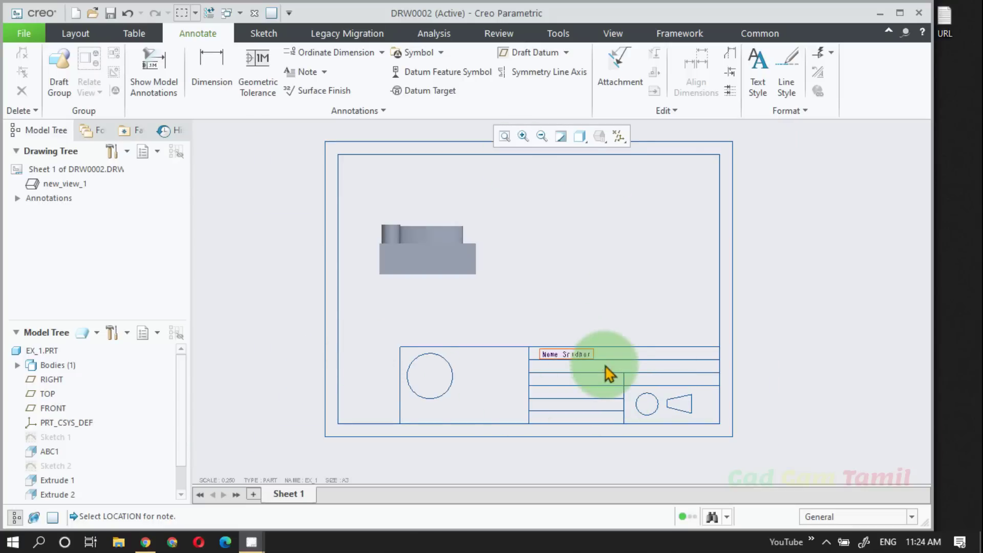
{"action": "scroll", "coordinate": [605, 399], "scroll_direction": "down", "scroll_amount": 3}
{"action": "scroll", "coordinate": [619, 397], "scroll_direction": "up", "scroll_amount": 1}
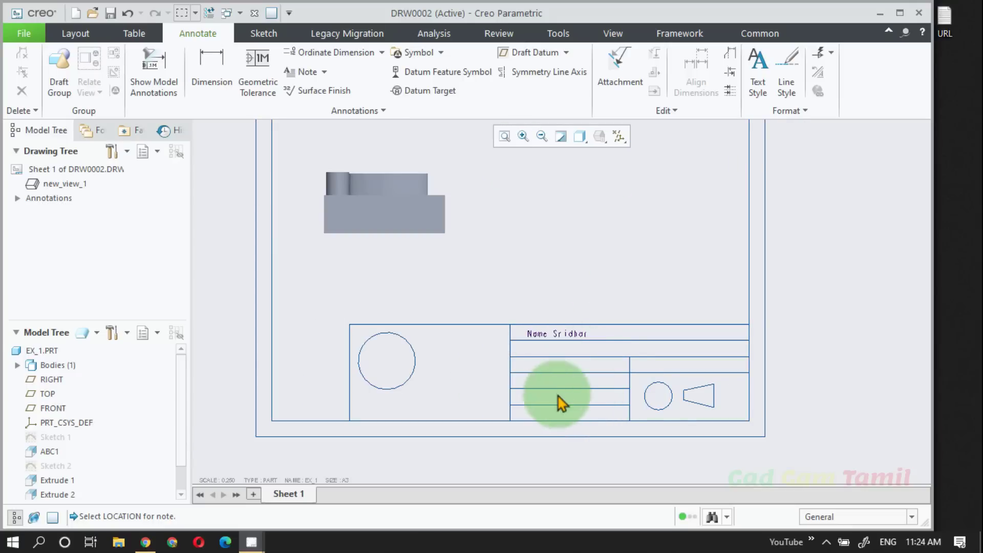
Step: Switch to the FRM0002 format and turn the location grid on and off again
{"action": "scroll", "coordinate": [389, 397], "scroll_direction": "up", "scroll_amount": 2}
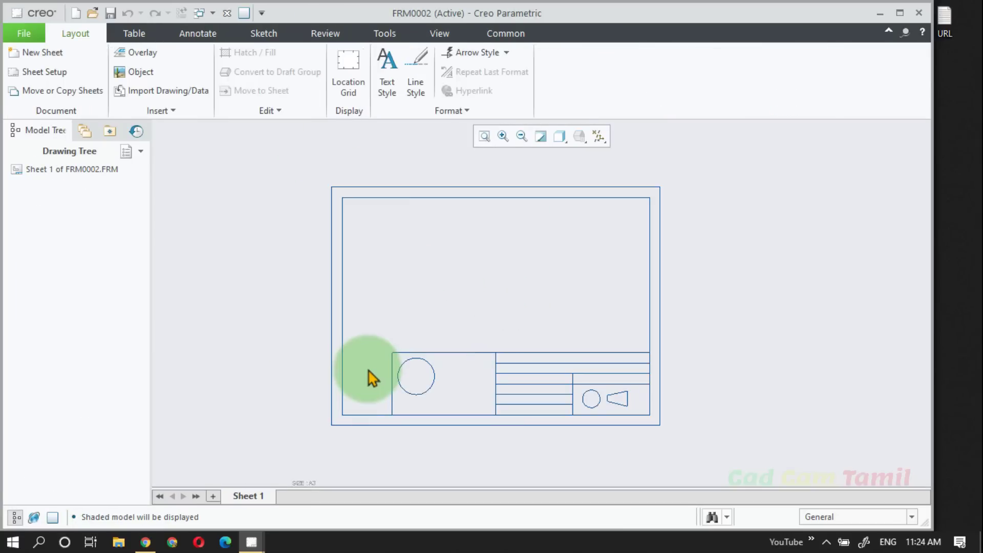
{"action": "left_click", "coordinate": [342, 106]}
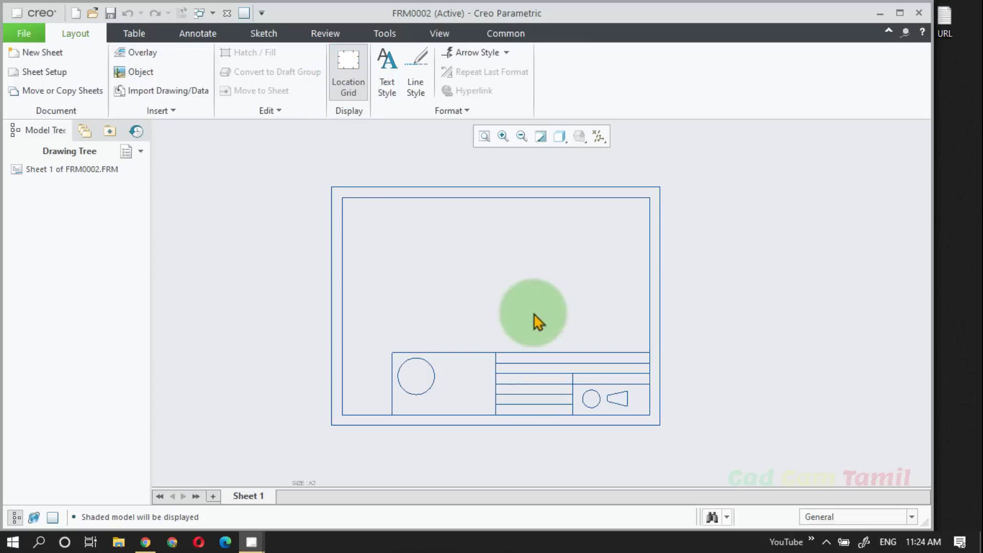
{"action": "left_click", "coordinate": [348, 82]}
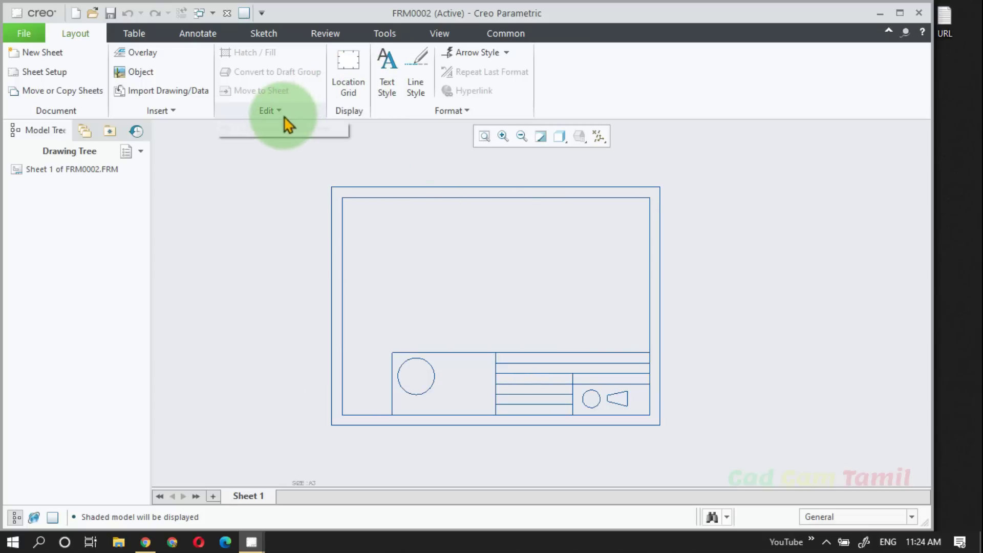
Step: Insert the quick table "bom description up" just below the inner border's top edge, reaching its right edge
{"action": "left_click", "coordinate": [134, 34]}
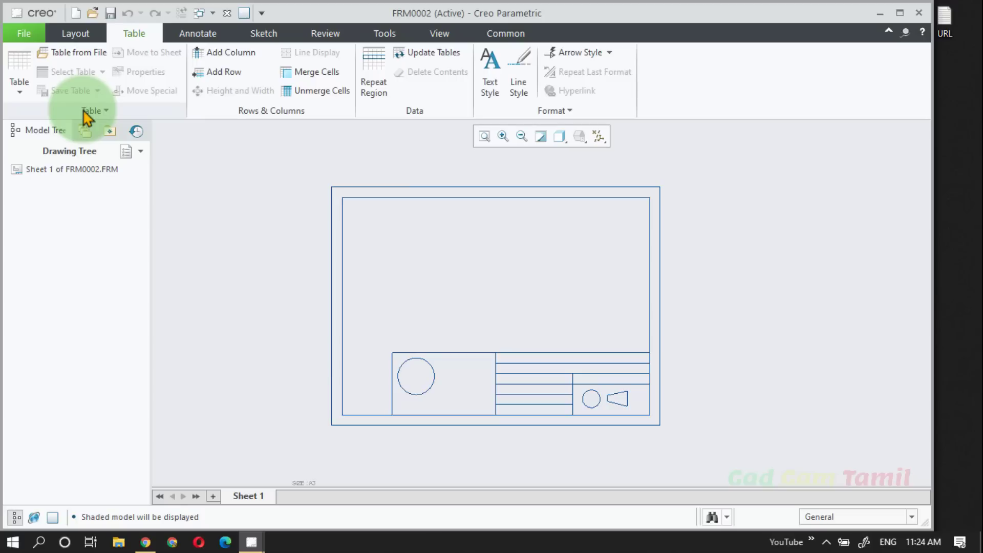
{"action": "left_click", "coordinate": [27, 93]}
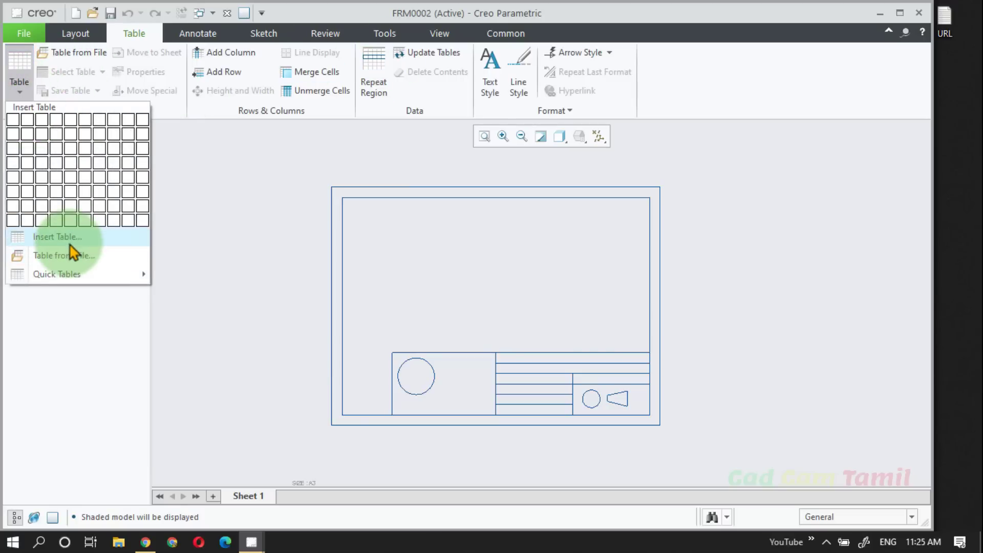
{"action": "mouse_move", "coordinate": [76, 275]}
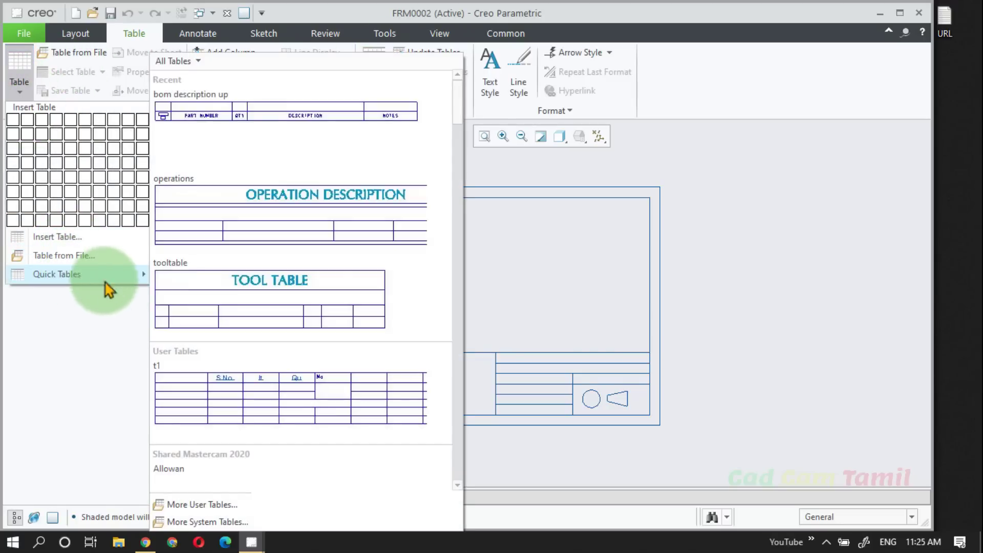
{"action": "left_click", "coordinate": [279, 156]}
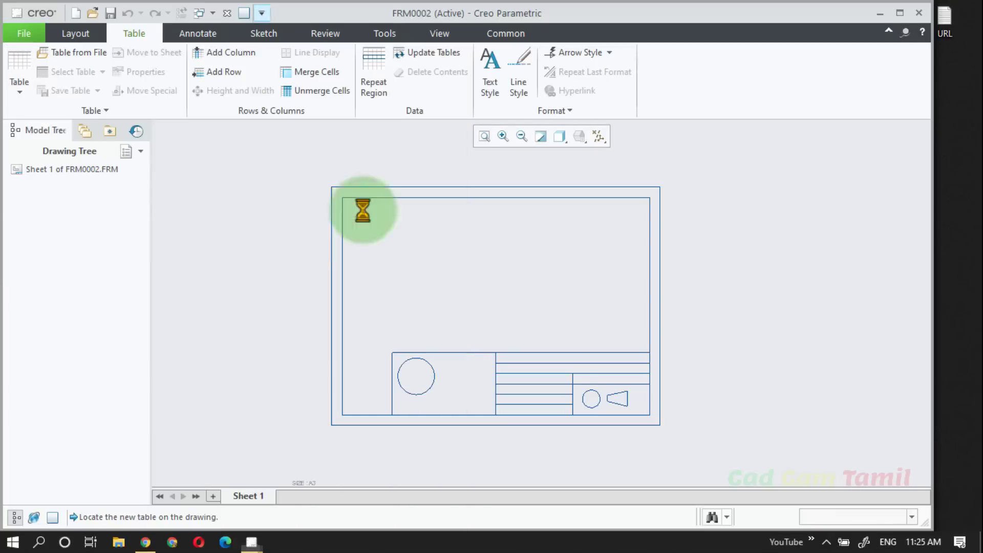
{"action": "left_click", "coordinate": [432, 219]}
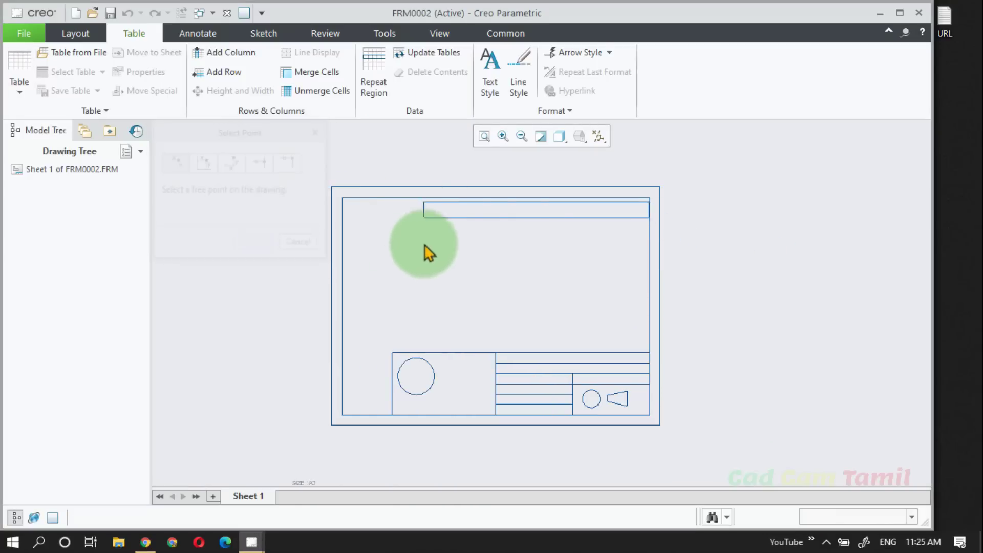
{"action": "scroll", "coordinate": [478, 287], "scroll_direction": "down", "scroll_amount": 2}
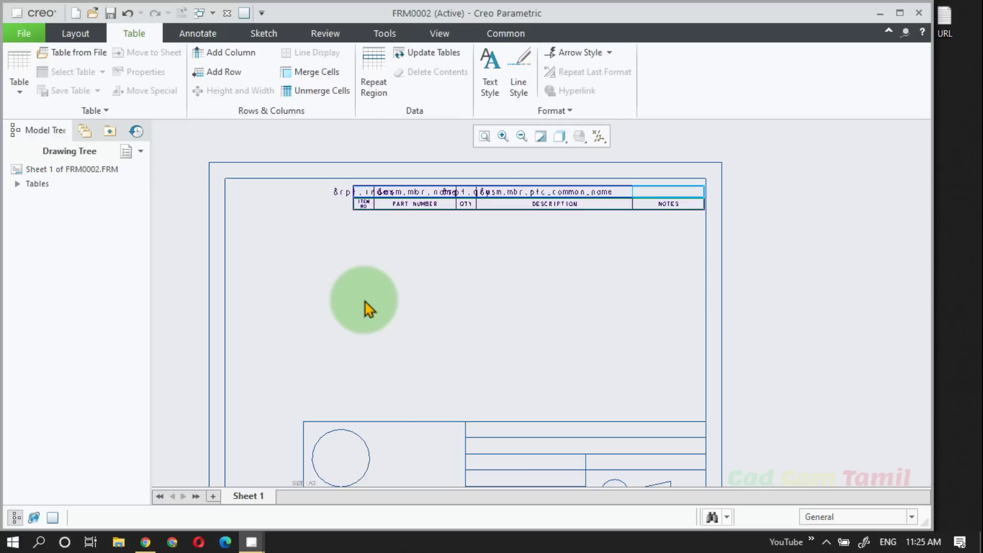
Step: Sketch a circle with a radius of about 19 in the empty area above the title block
{"action": "left_click", "coordinate": [205, 35]}
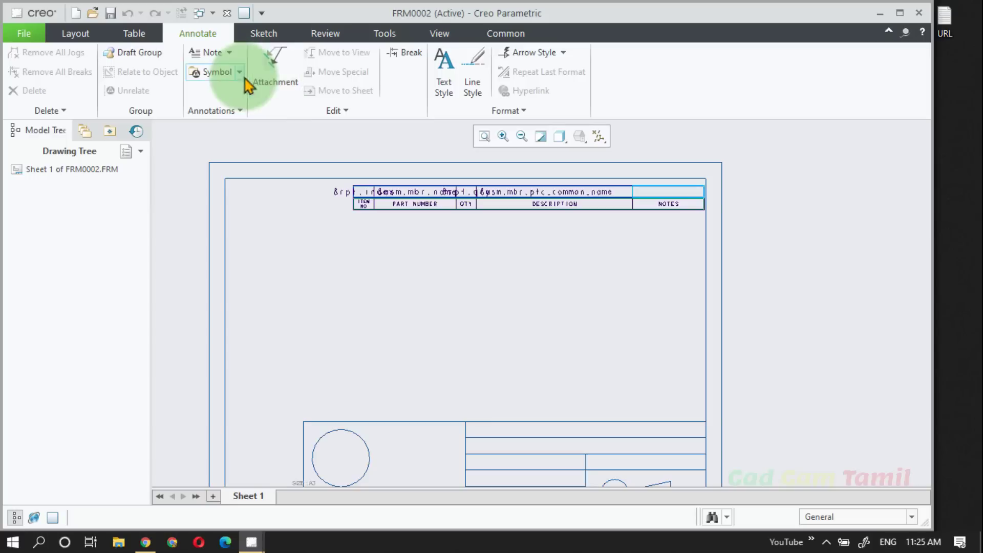
{"action": "left_click", "coordinate": [271, 34]}
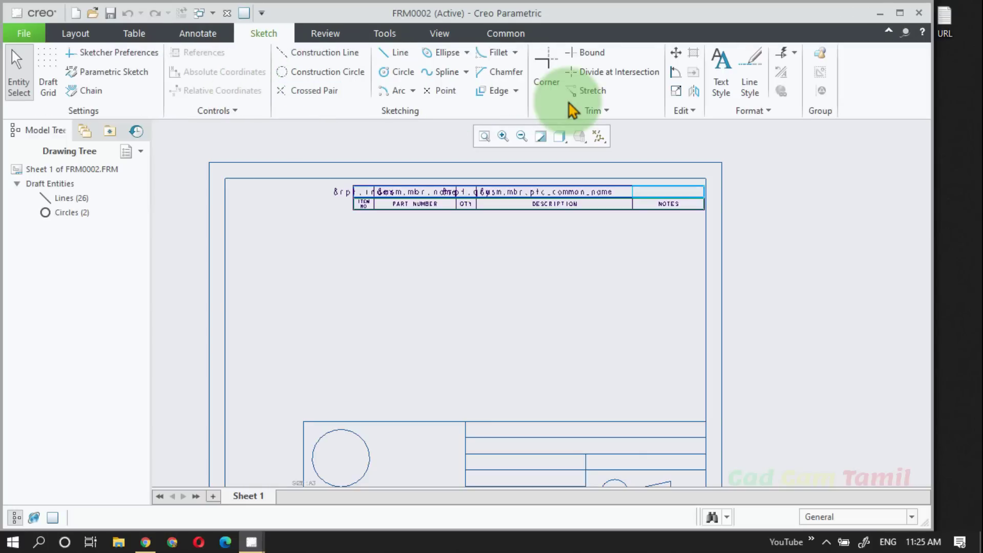
{"action": "left_click", "coordinate": [402, 73]}
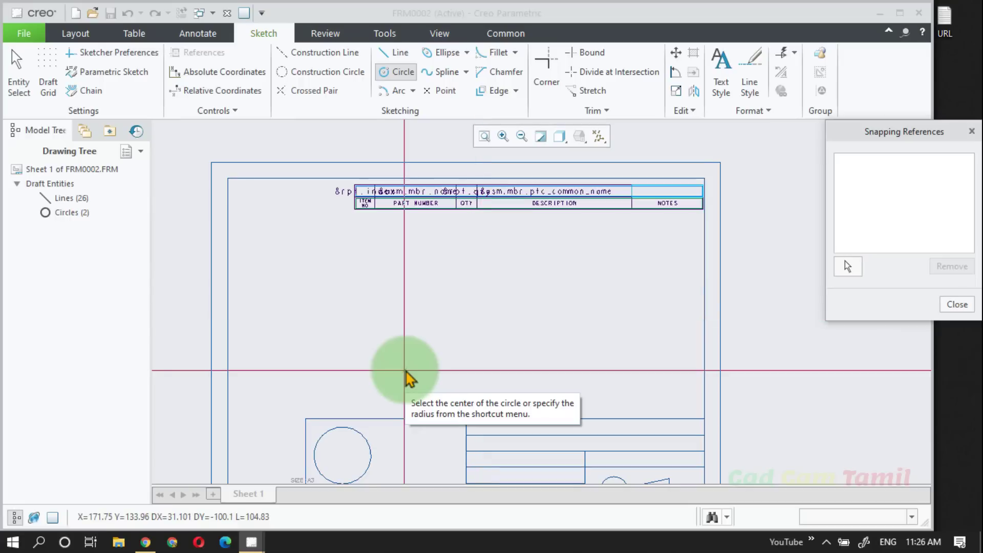
{"action": "left_click", "coordinate": [436, 348]}
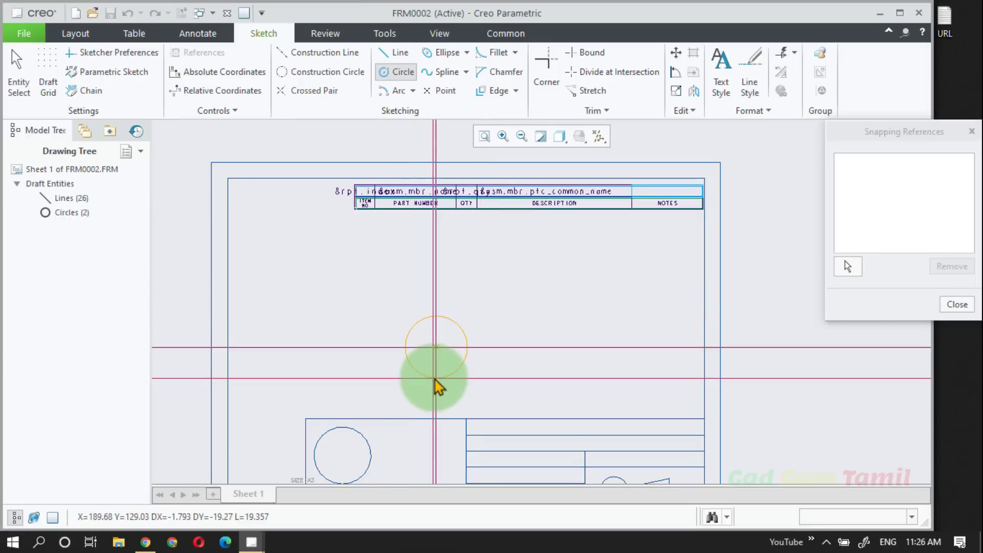
{"action": "left_click", "coordinate": [434, 378]}
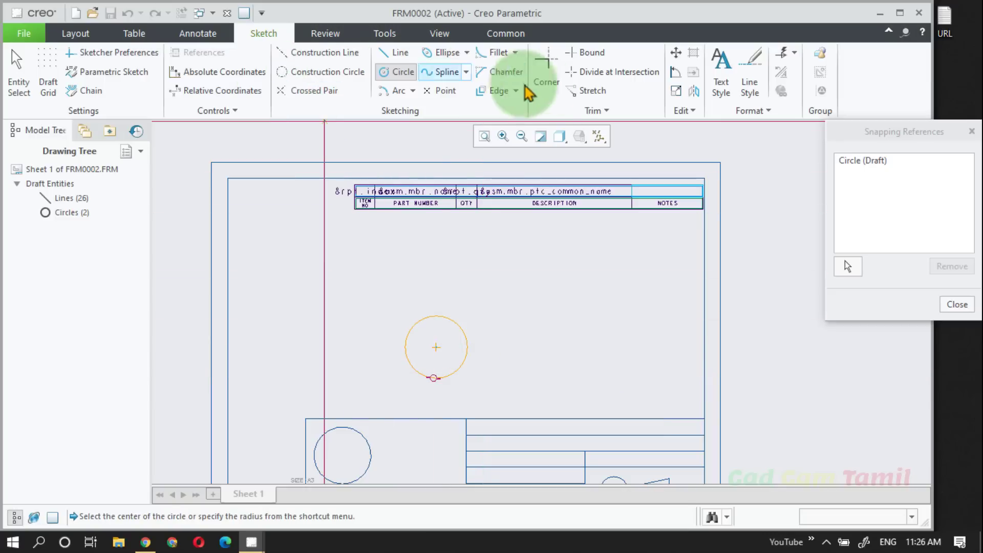
Step: Inspect the parameters of the FRM0002 format and leave them without making changes
{"action": "left_click", "coordinate": [325, 33]}
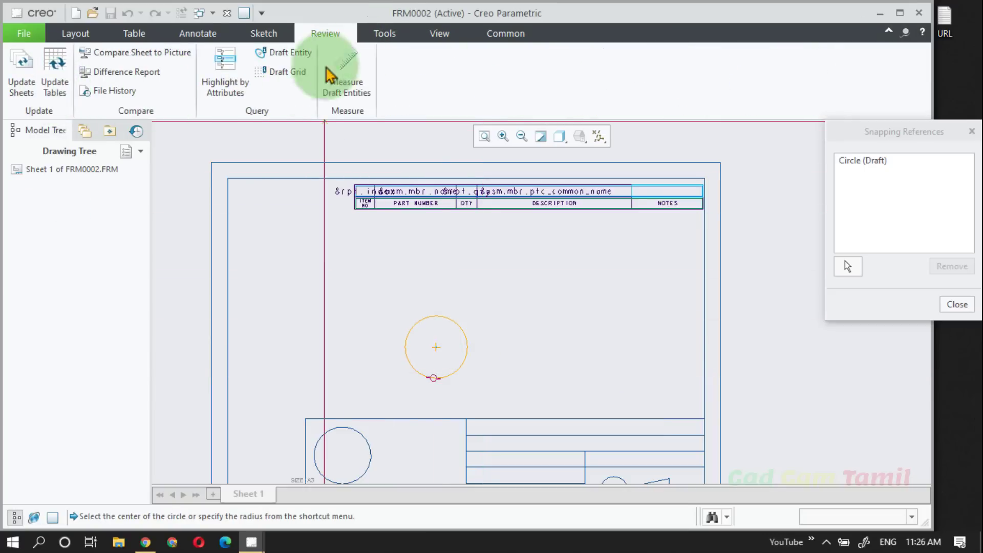
{"action": "left_click", "coordinate": [398, 40]}
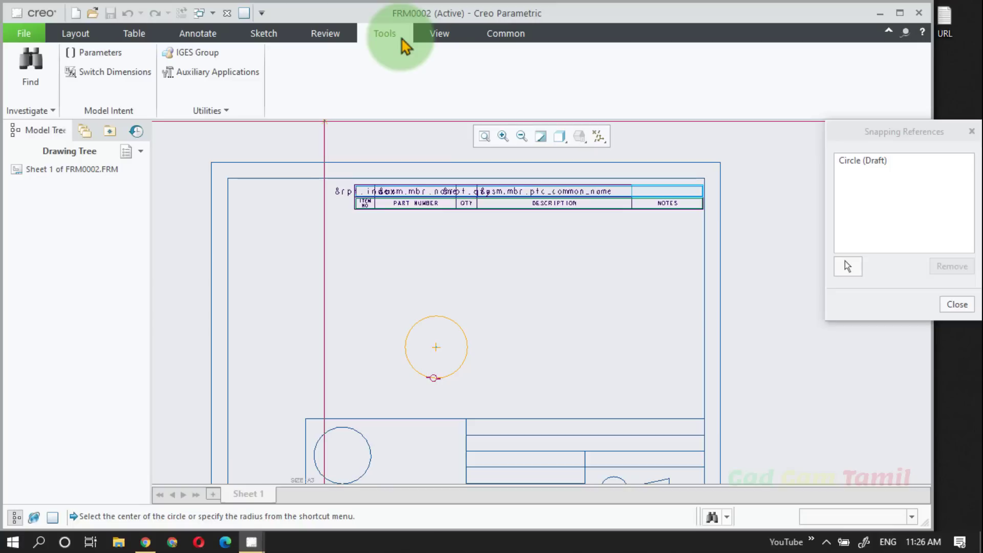
{"action": "left_click", "coordinate": [100, 52]}
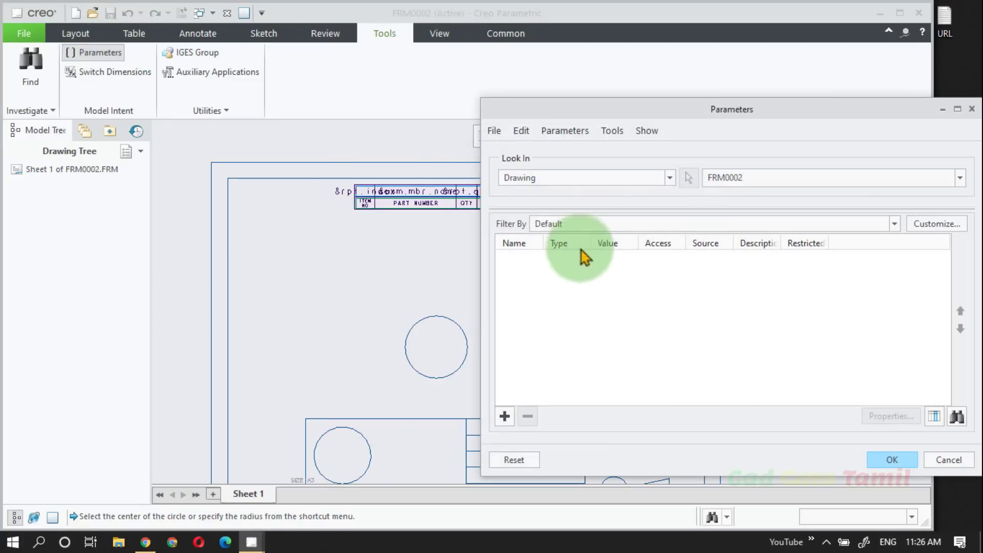
{"action": "left_click", "coordinate": [949, 460]}
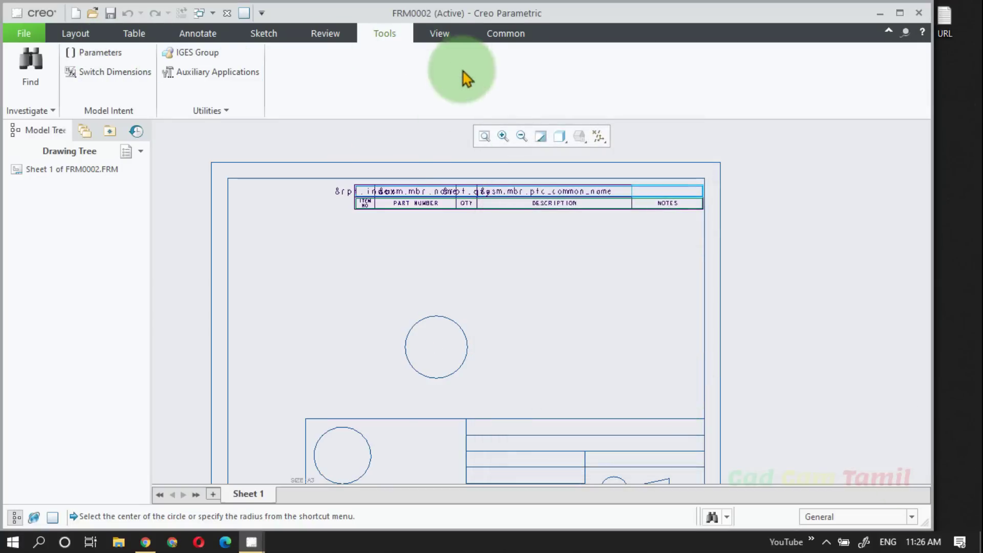
{"action": "left_click", "coordinate": [439, 35]}
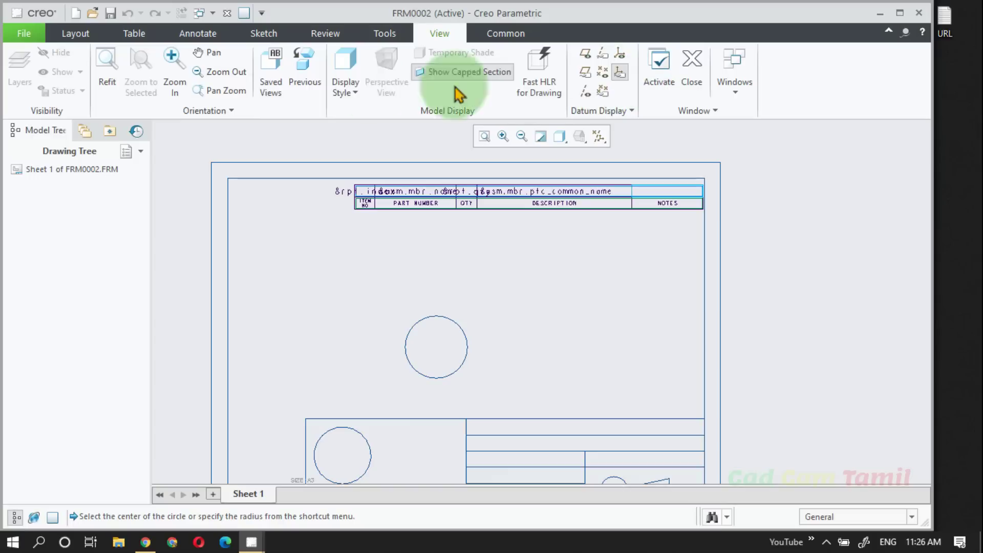
{"action": "left_click", "coordinate": [71, 36]}
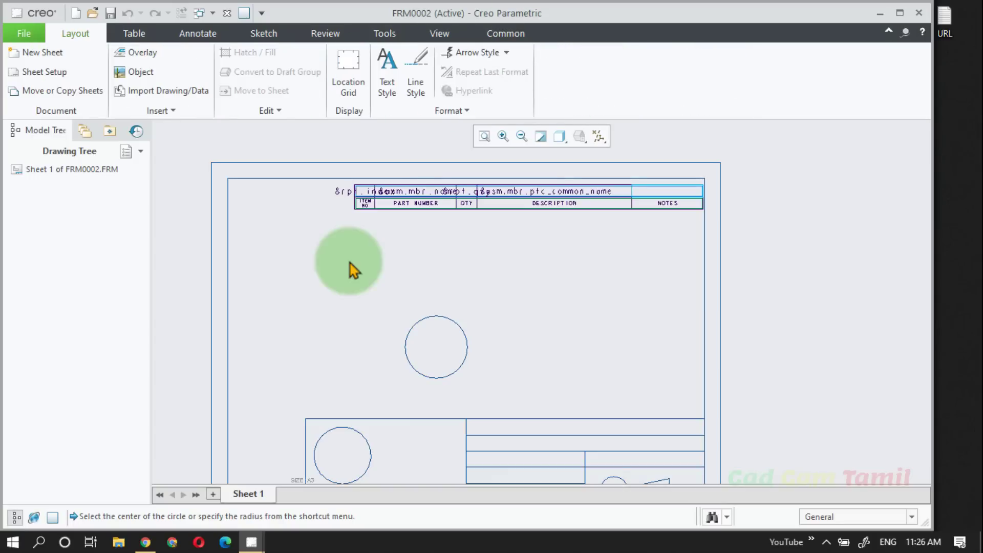
{"action": "scroll", "coordinate": [387, 230], "scroll_direction": "up", "scroll_amount": 2}
{"action": "scroll", "coordinate": [417, 314], "scroll_direction": "down", "scroll_amount": 1}
{"action": "scroll", "coordinate": [418, 313], "scroll_direction": "down", "scroll_amount": 1}
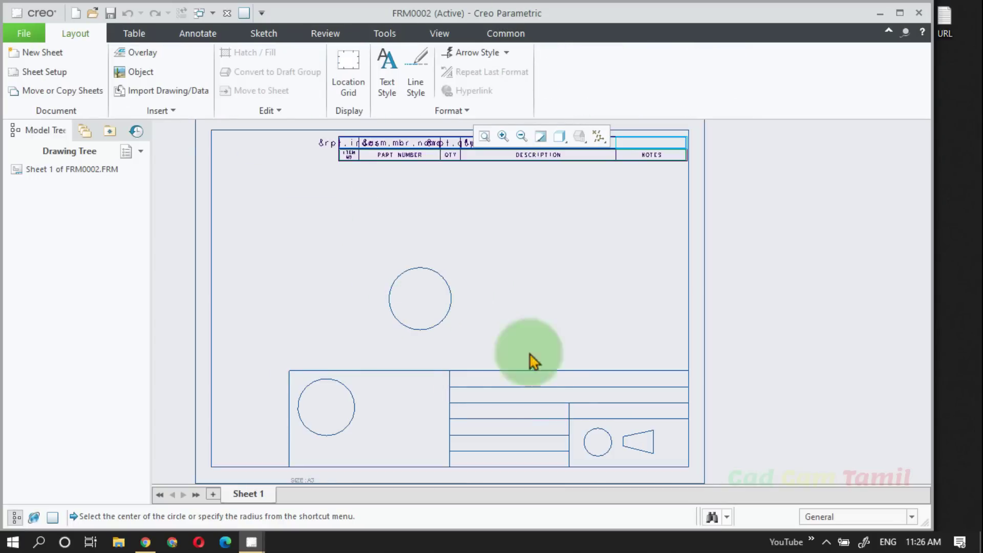
{"action": "scroll", "coordinate": [546, 334], "scroll_direction": "up", "scroll_amount": 1}
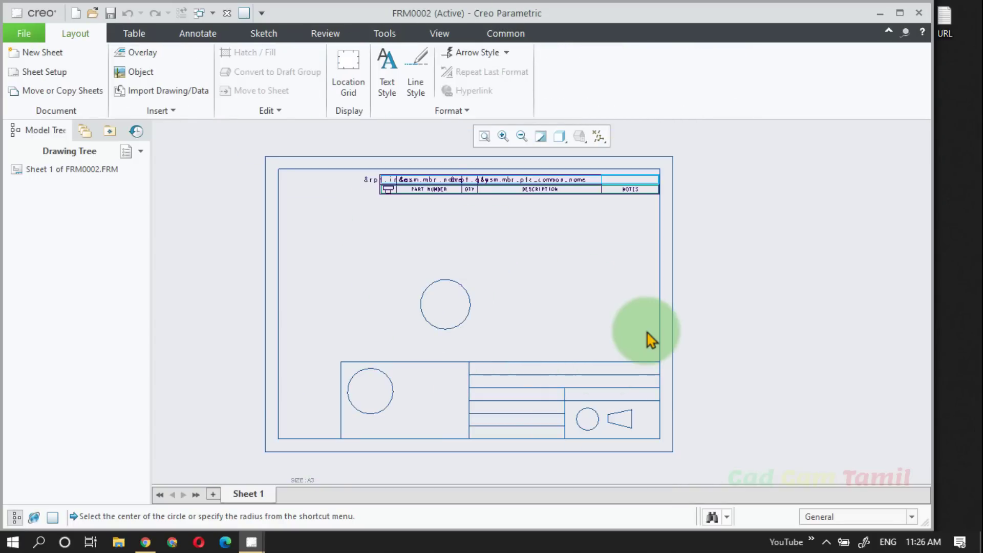